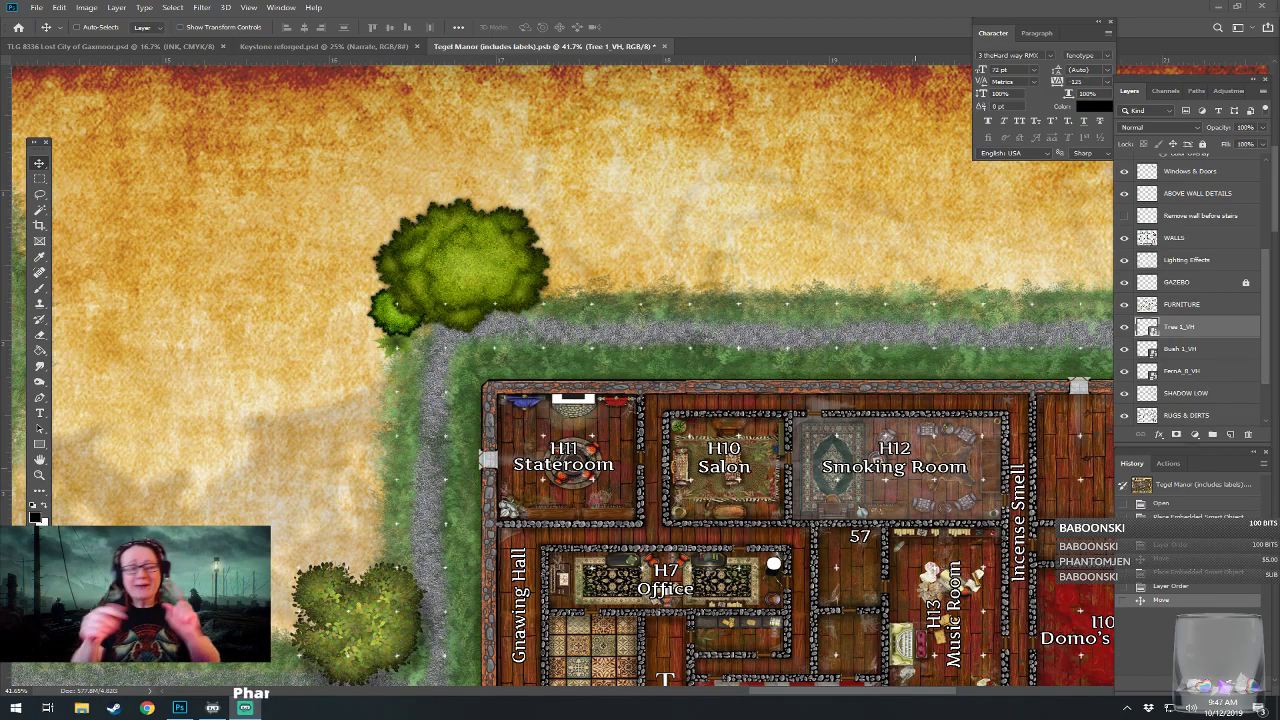
Toggle the placed plant layers and leave Tree 1_VH and Bush 1_VH hidden, with only the fern shown at the path corner.
scroll(311, 240, "up", 3)
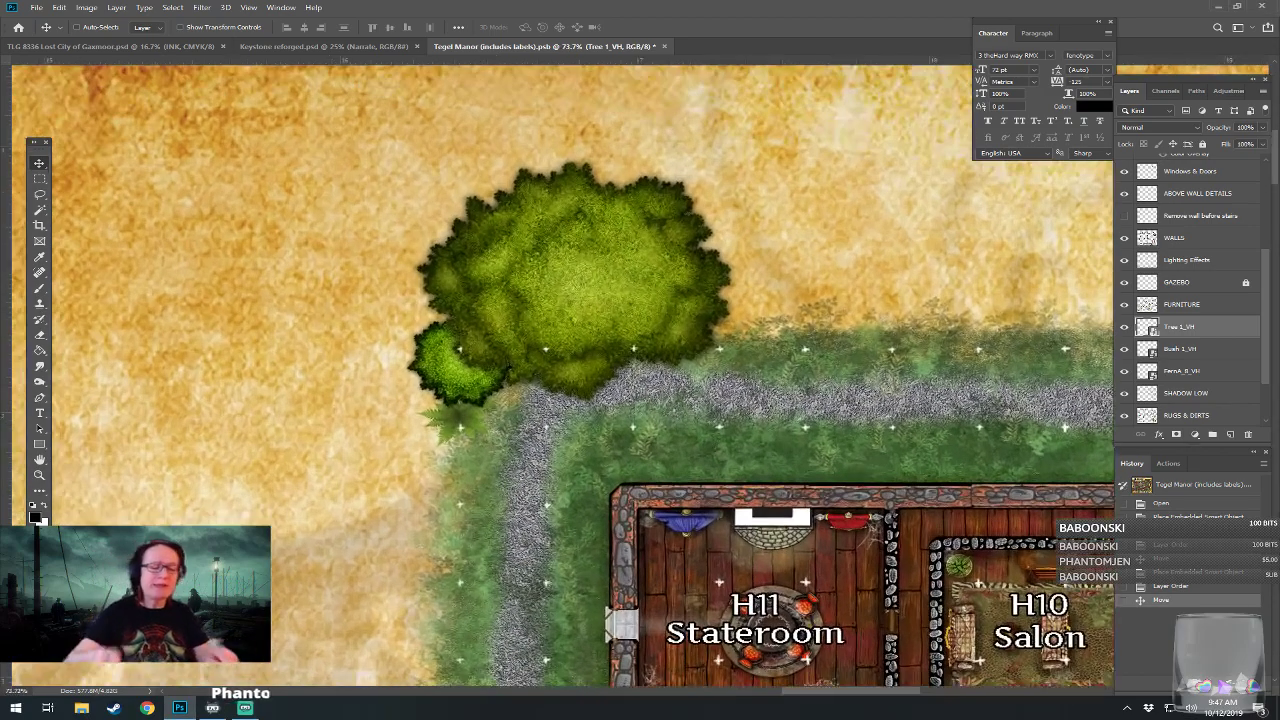
left_click_drag(311, 240, 290, 250)
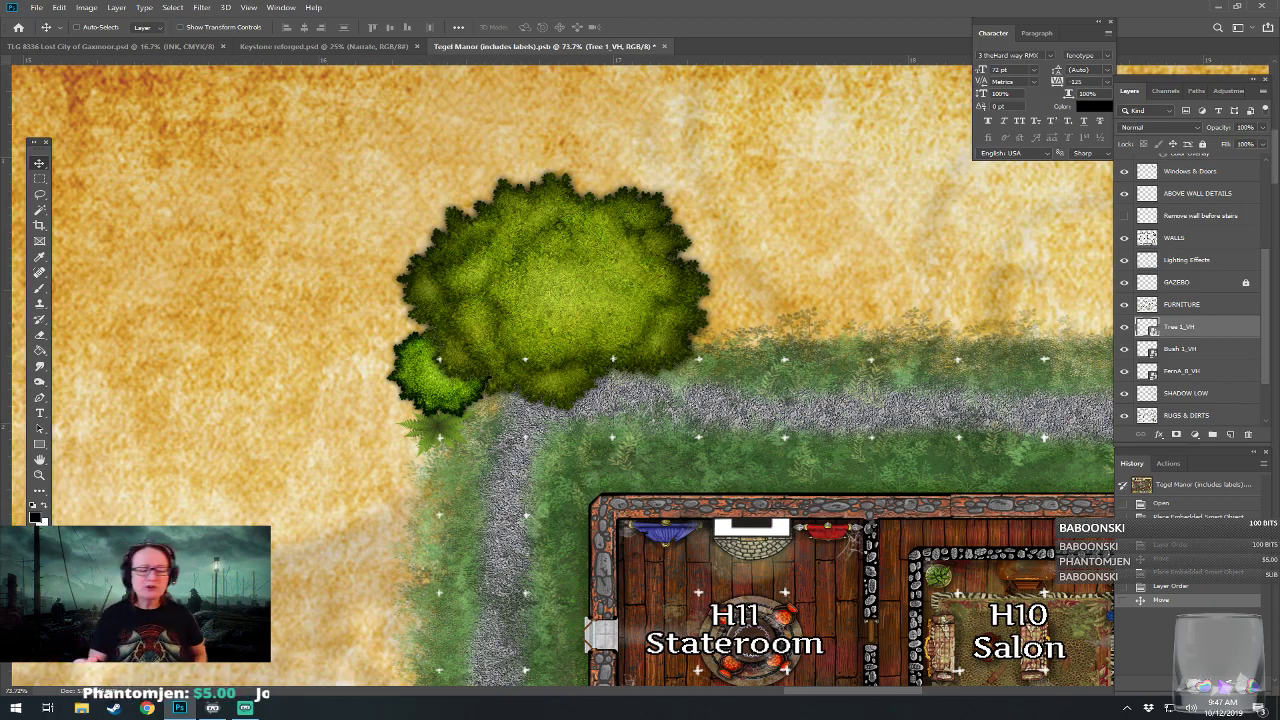
left_click_drag(560, 370, 637, 384)
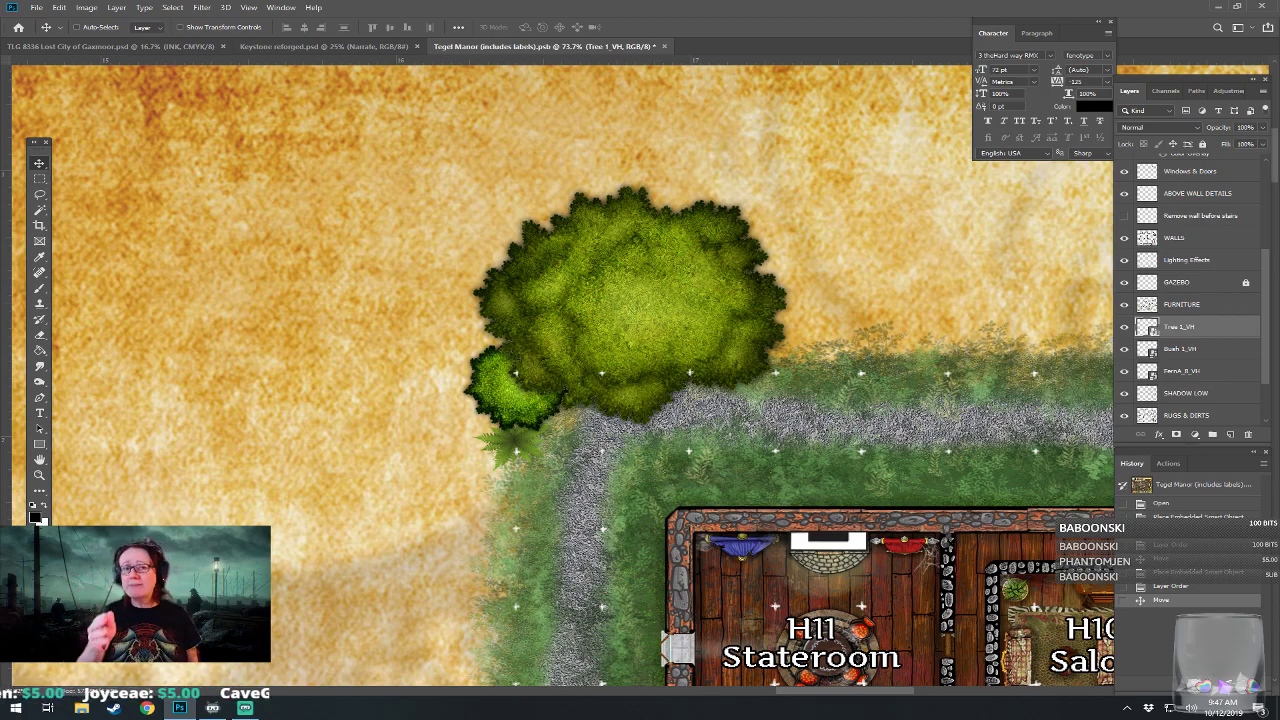
left_click_drag(565, 392, 577, 421)
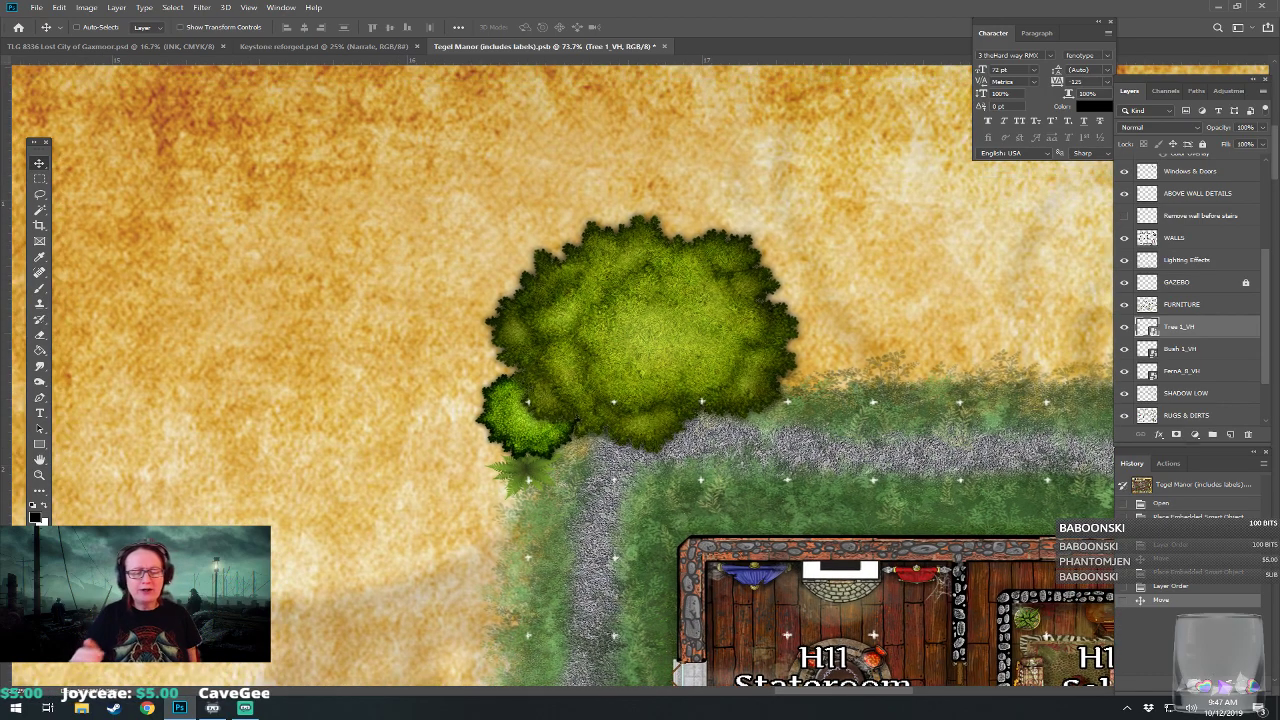
left_click(1124, 371)
left_click(1124, 348)
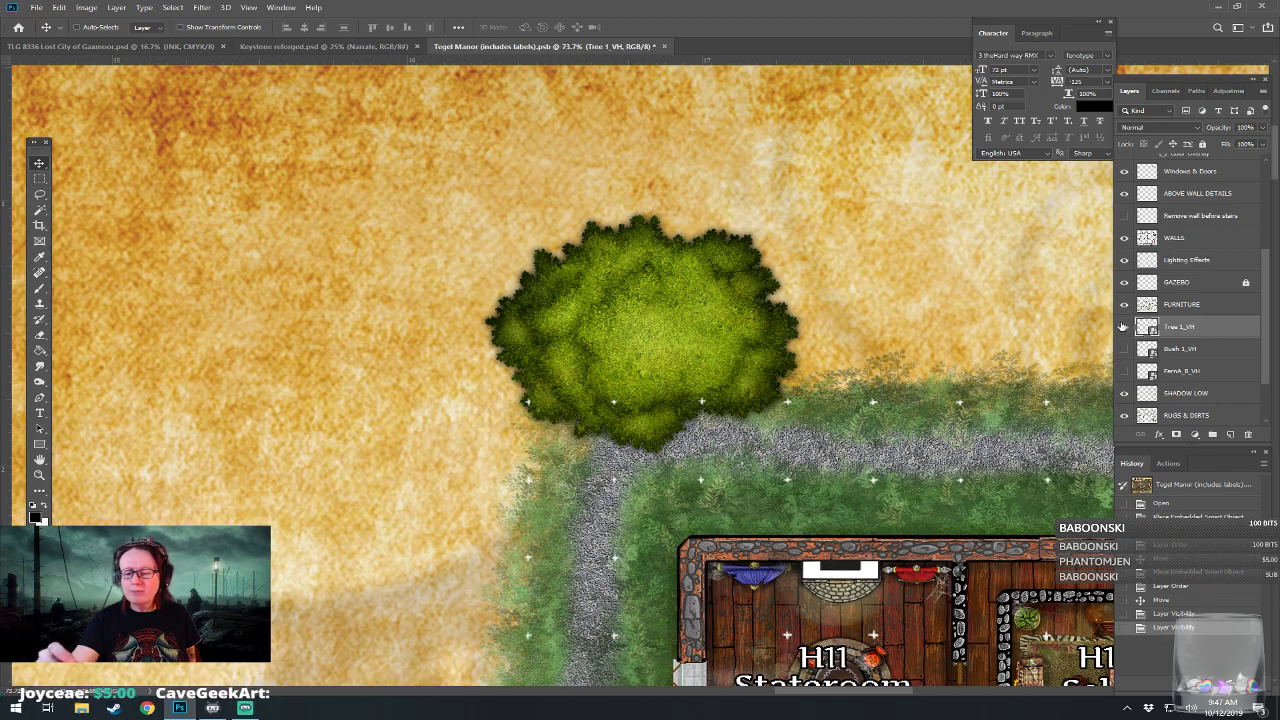
left_click(1124, 326)
left_click(1124, 371)
left_click(1124, 348)
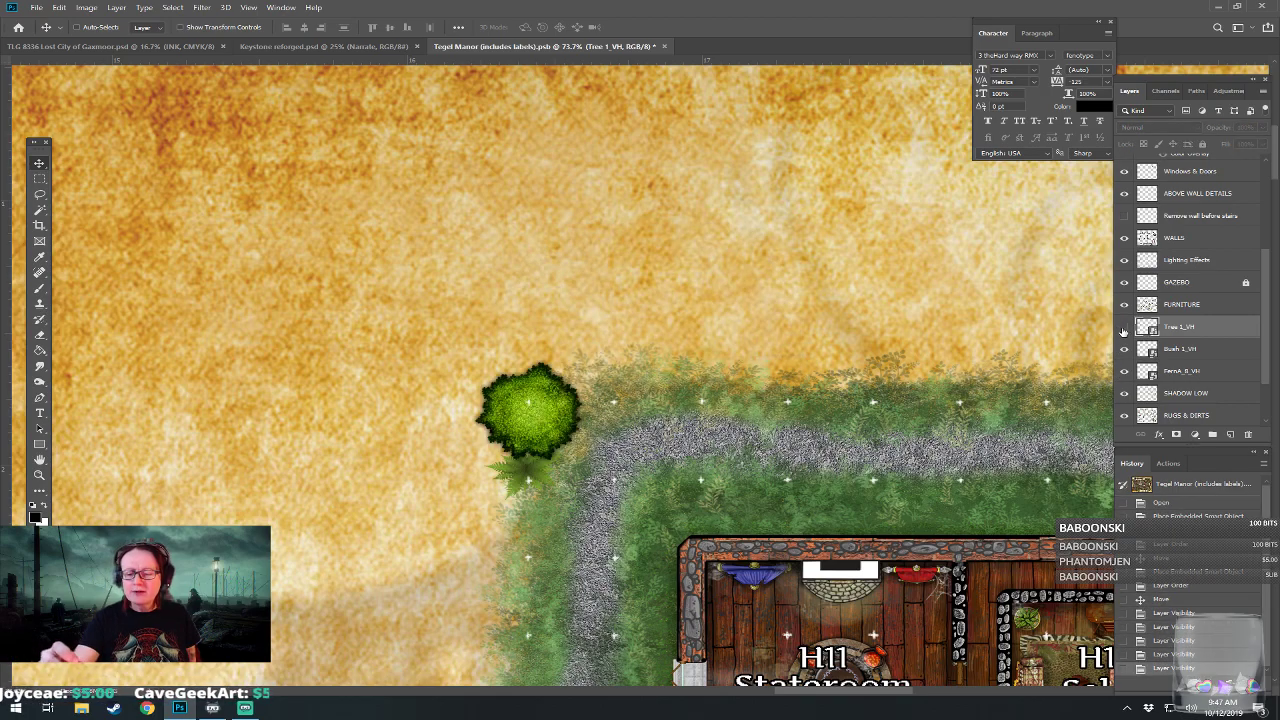
left_click(1124, 326)
left_click(1124, 348)
left_click(1124, 326)
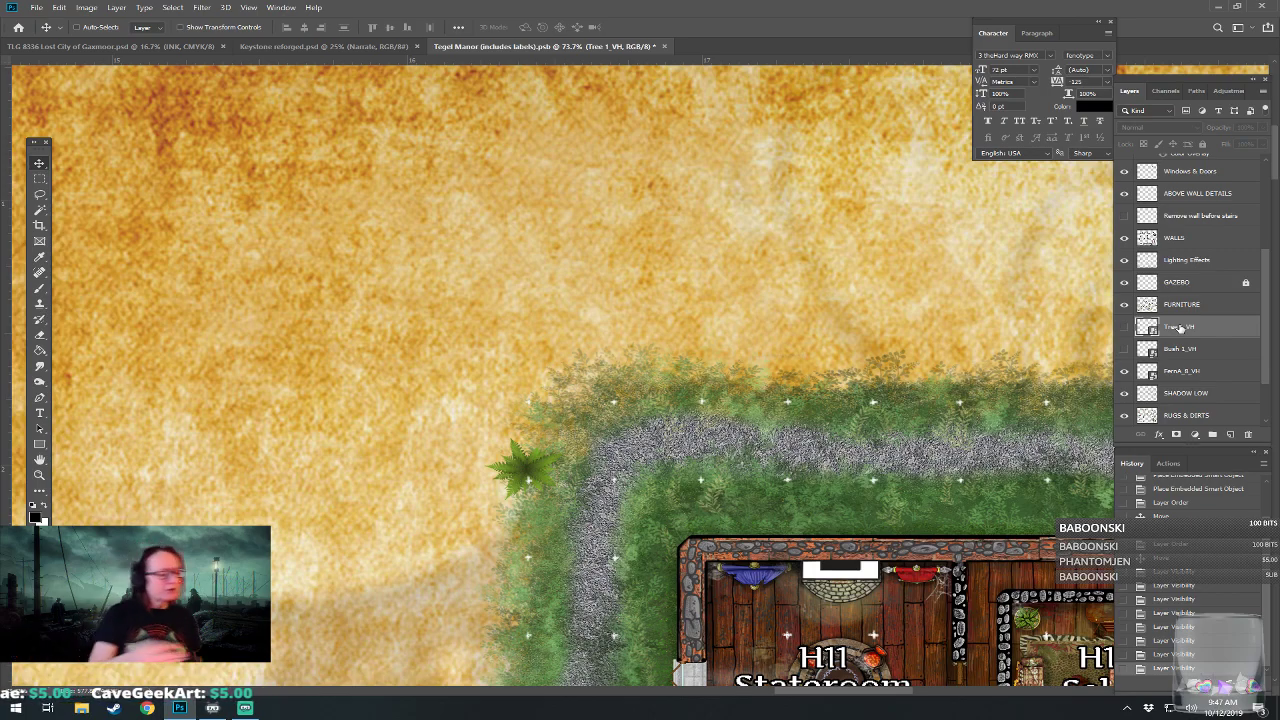
Set up the Brush tool with the Soft Round preset at a size of 25 px.
left_click(39, 287)
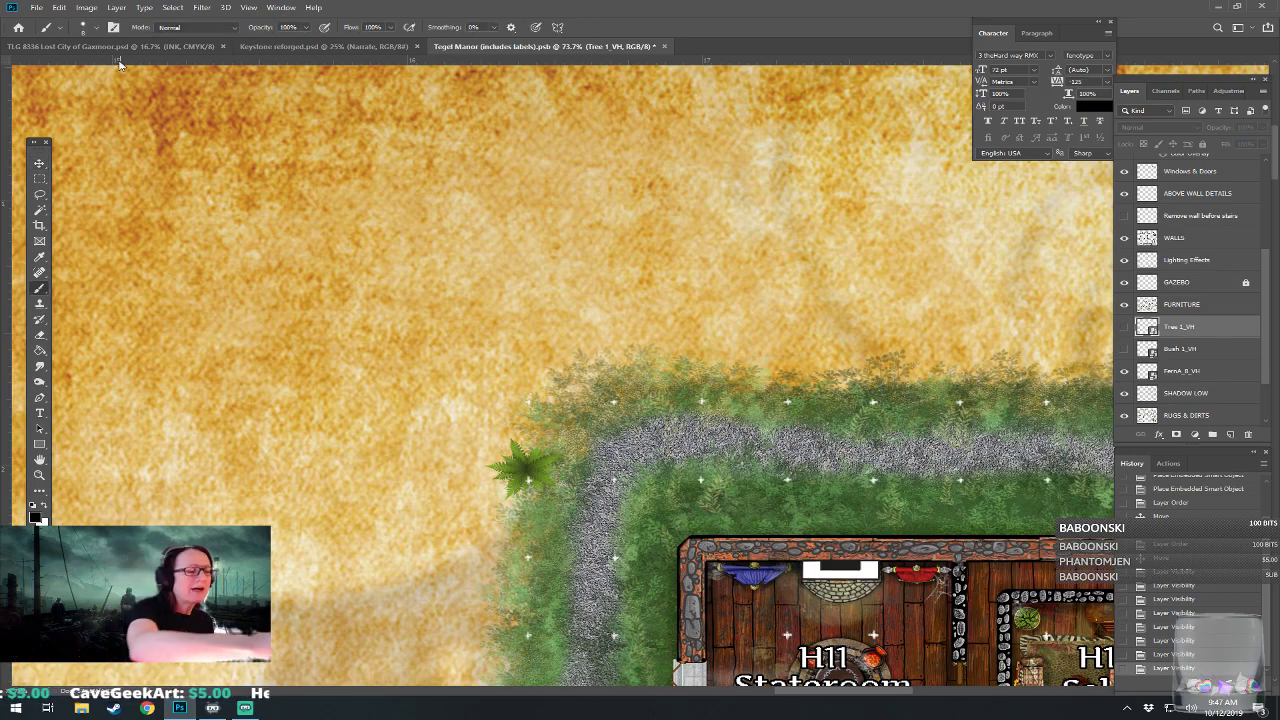
left_click(96, 27)
left_click(126, 170)
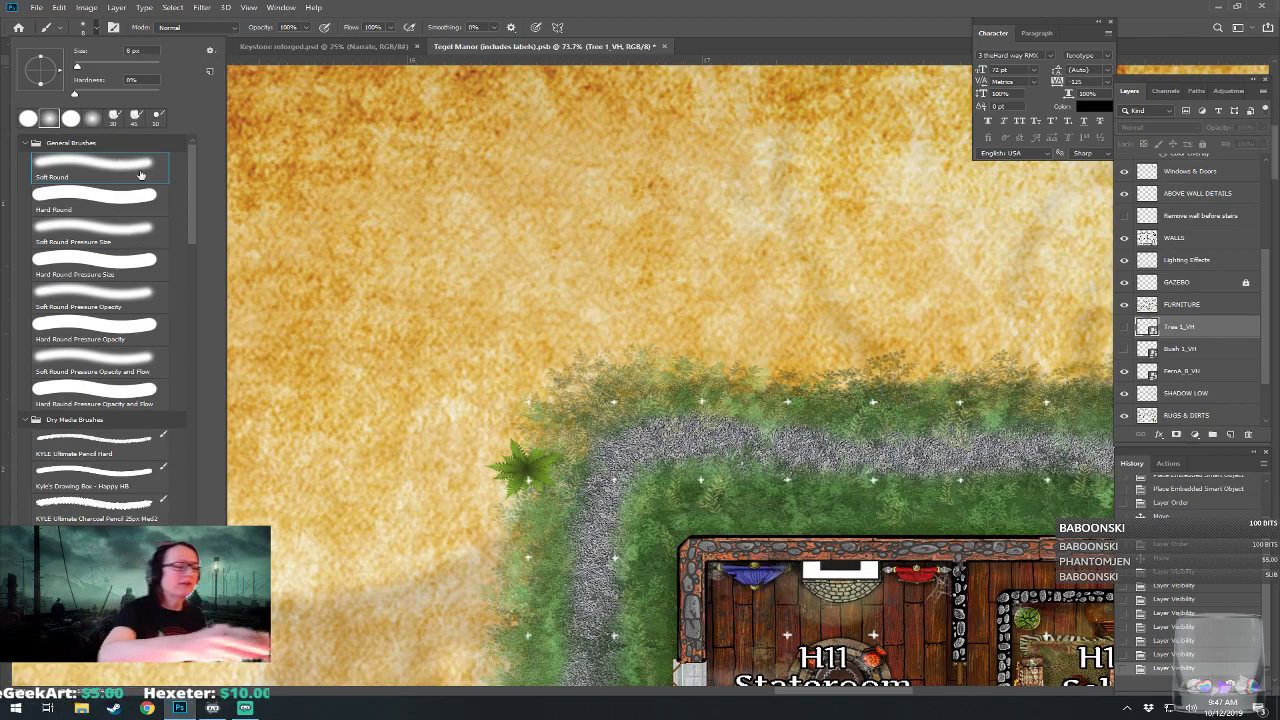
left_click(100, 50)
type("25")
key("Return")
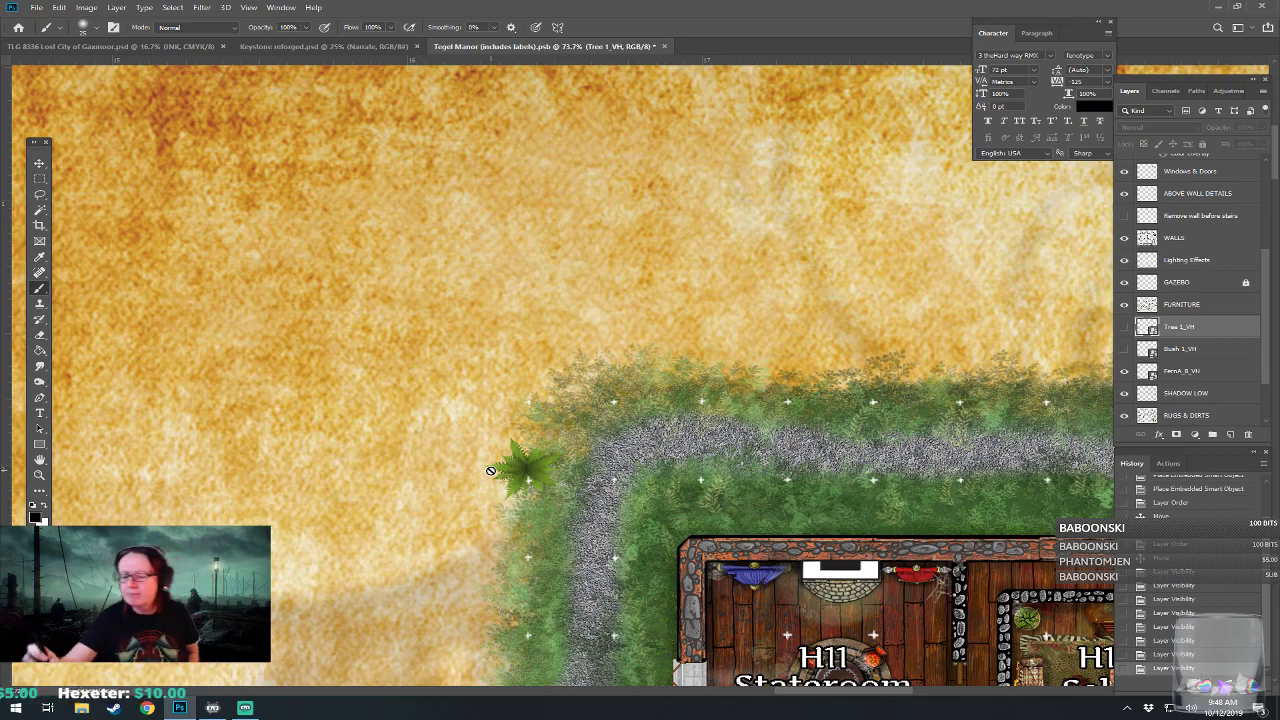
Make SHADOW LOW the active layer and set the brush opacity to 25%.
left_click(1190, 391)
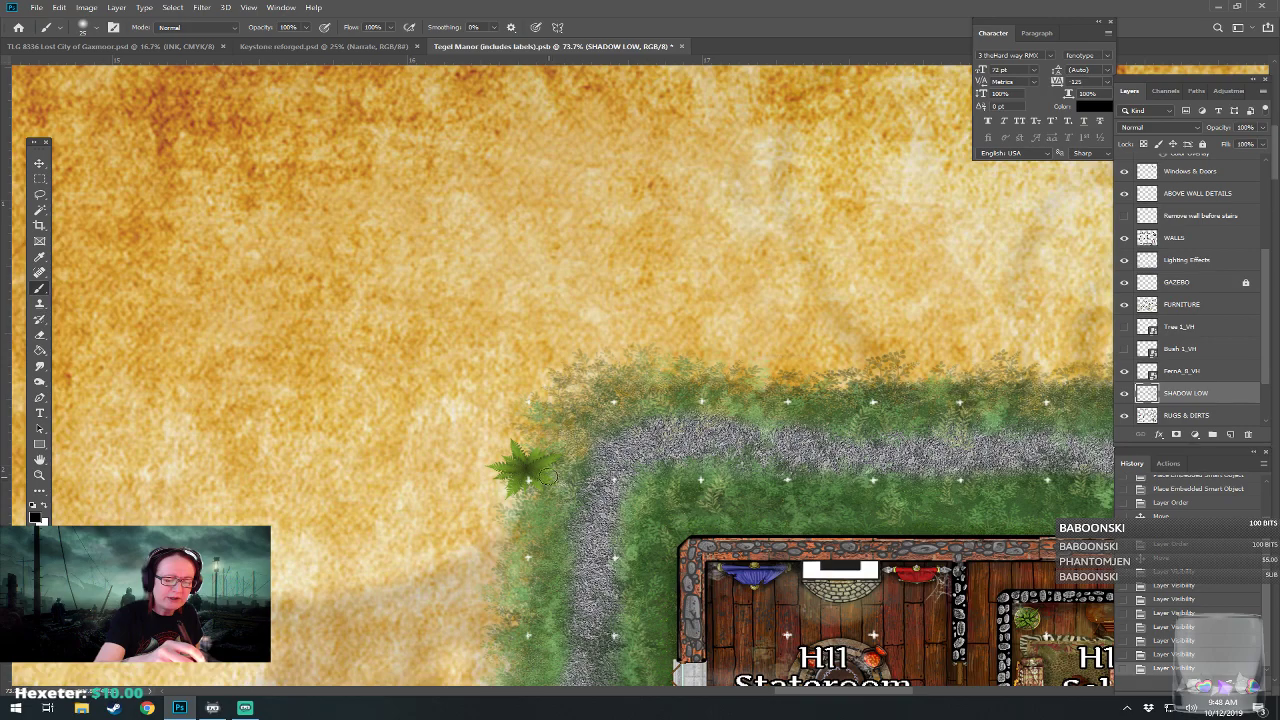
left_click(289, 27)
type("35")
key("Return")
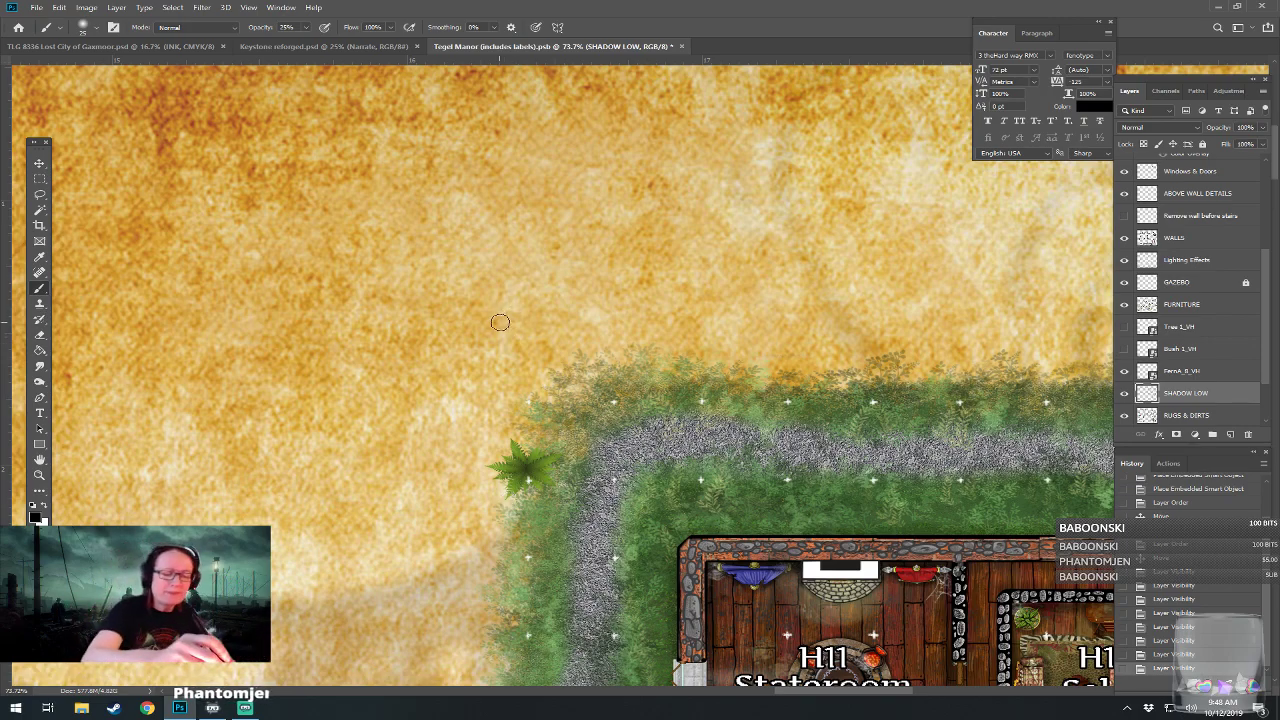
Try overlapping shadow strokes on the parchment above the path corner and revert them in the history.
mouse_move(495, 322)
left_mouse_down()
mouse_move(552, 285)
mouse_move(725, 228)
left_mouse_up()
mouse_move(497, 320)
left_mouse_down()
mouse_move(546, 283)
mouse_move(702, 226)
left_mouse_up()
left_click_drag(502, 318, 582, 267)
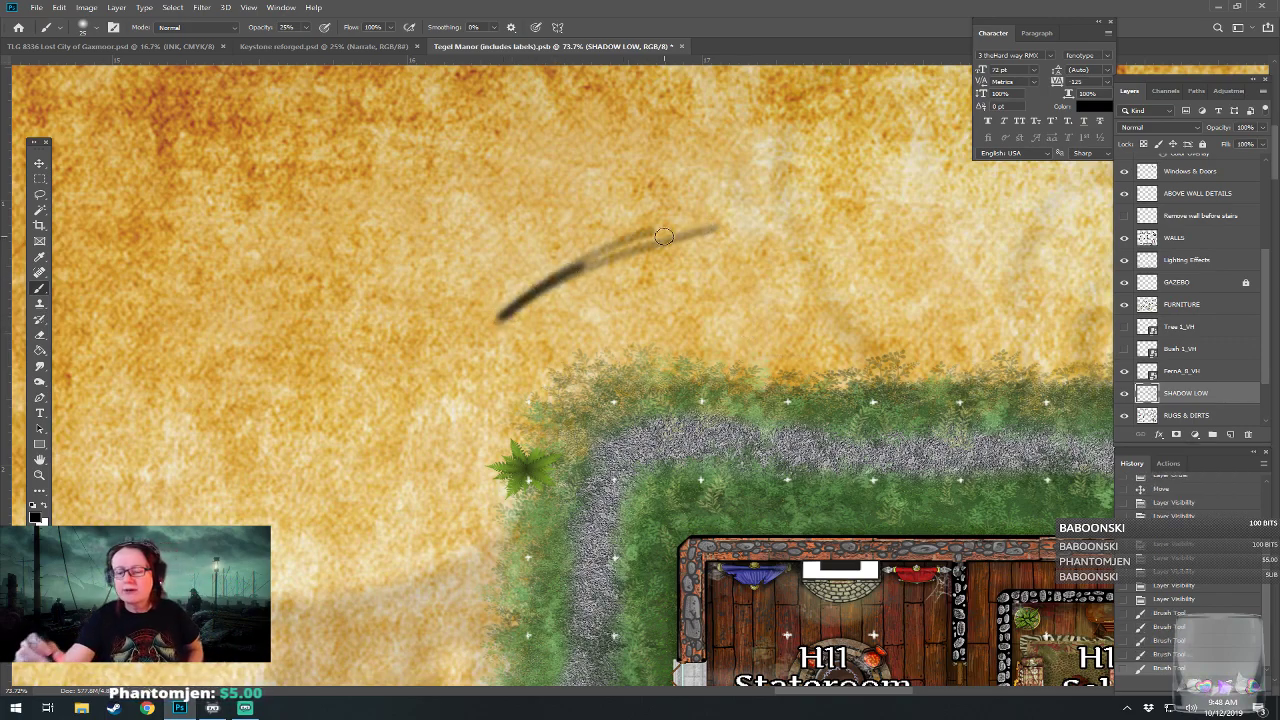
left_click(1177, 598)
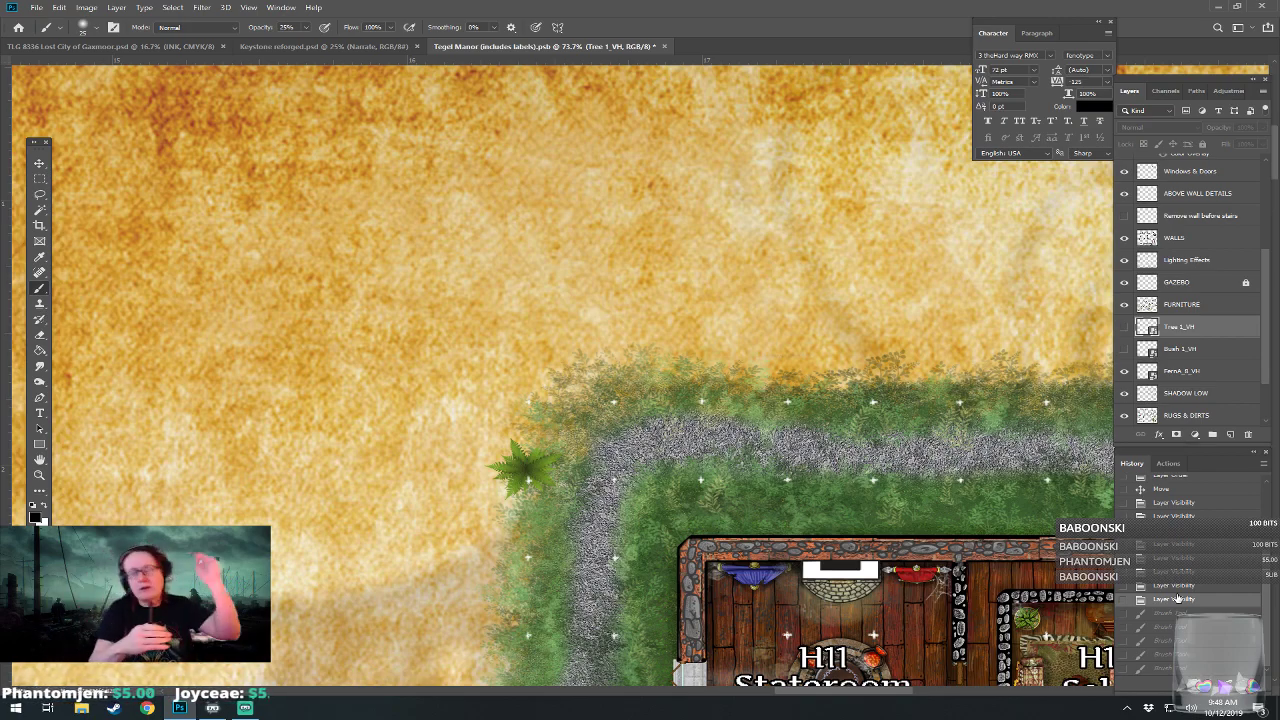
Paint a soft black shadow around the fern's fronds on the SHADOW LOW layer.
scroll(417, 491, "up", 5)
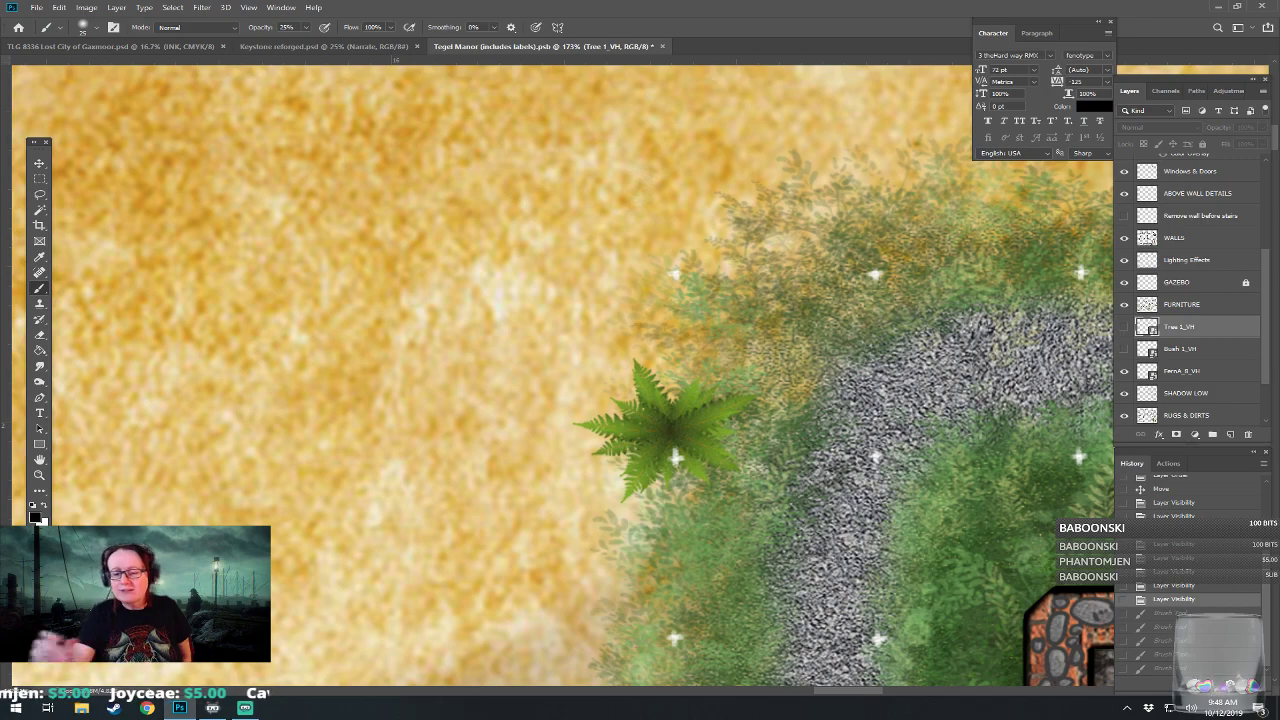
left_click(1186, 393)
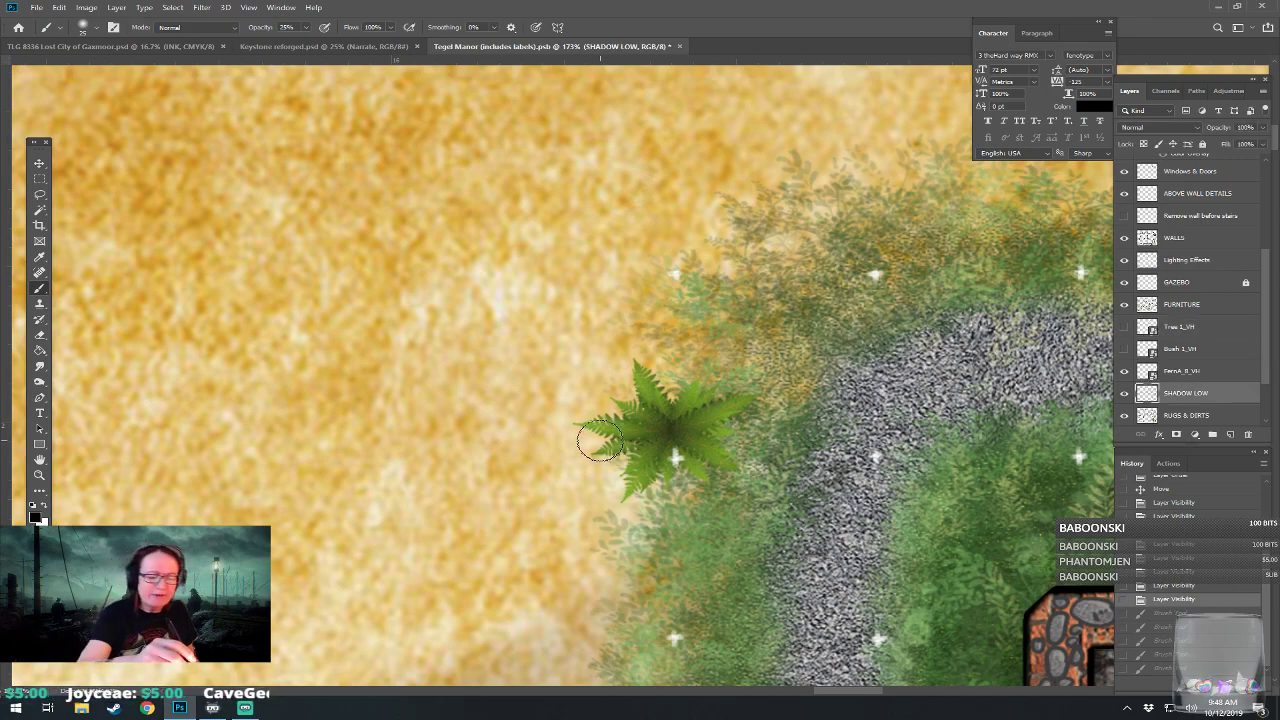
mouse_move(590, 441)
left_mouse_down()
mouse_move(623, 500)
mouse_move(665, 476)
mouse_move(706, 480)
mouse_move(736, 455)
mouse_move(703, 438)
mouse_move(742, 418)
left_mouse_up()
mouse_move(632, 495)
left_mouse_down()
mouse_move(720, 462)
mouse_move(712, 428)
mouse_move(757, 404)
mouse_move(645, 425)
left_mouse_up()
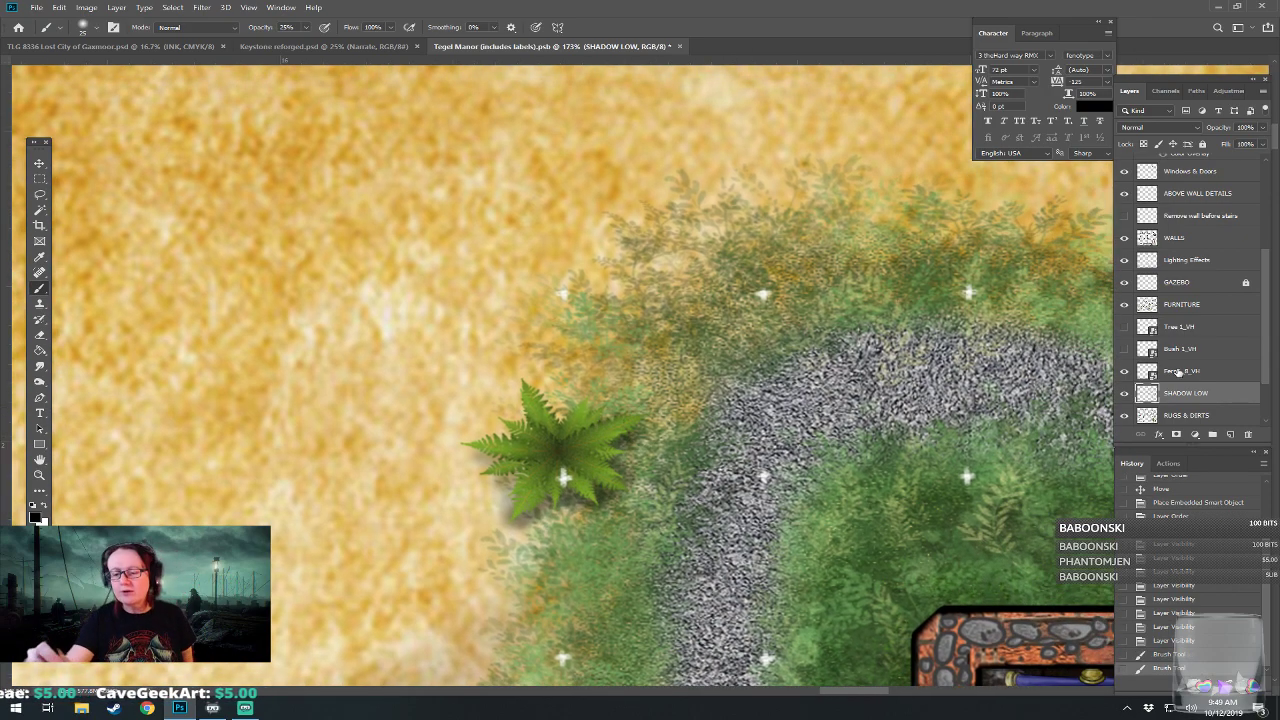
Show the Bush 1_VH layer and paint a soft shadow around the bush on a new layer placed directly beneath it.
left_click(1124, 350)
left_click(1233, 347)
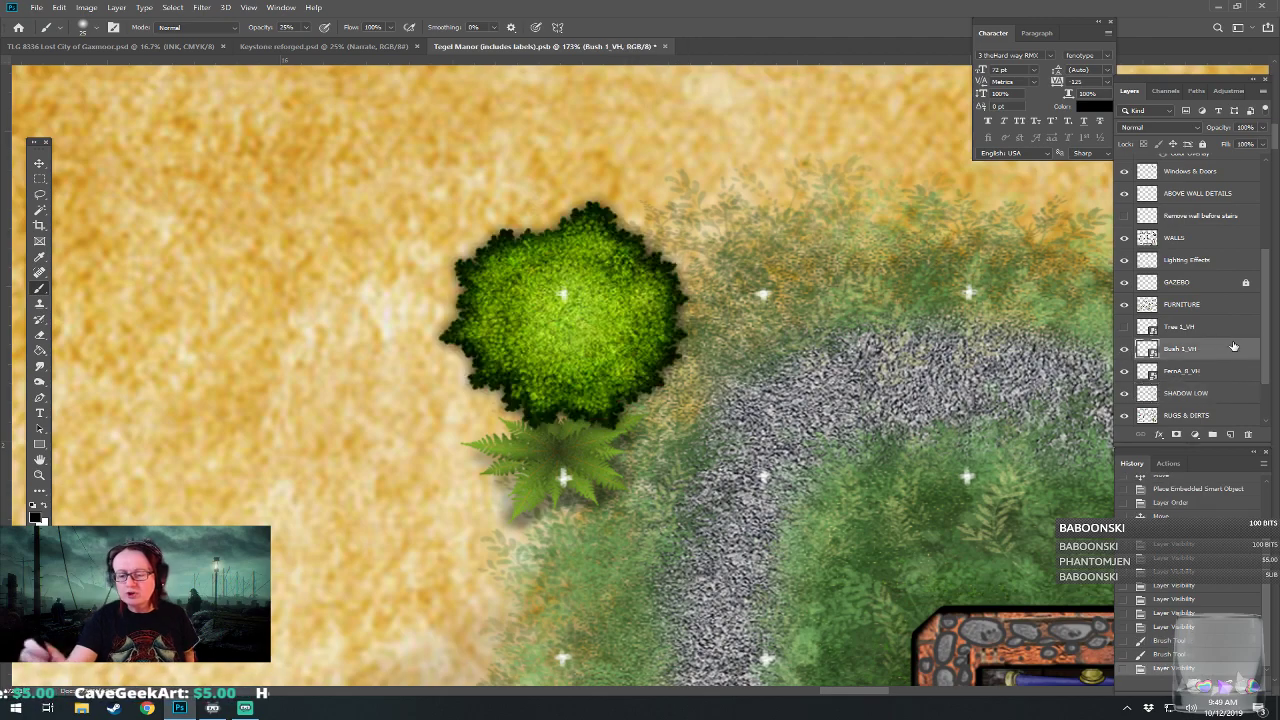
left_click(1231, 434)
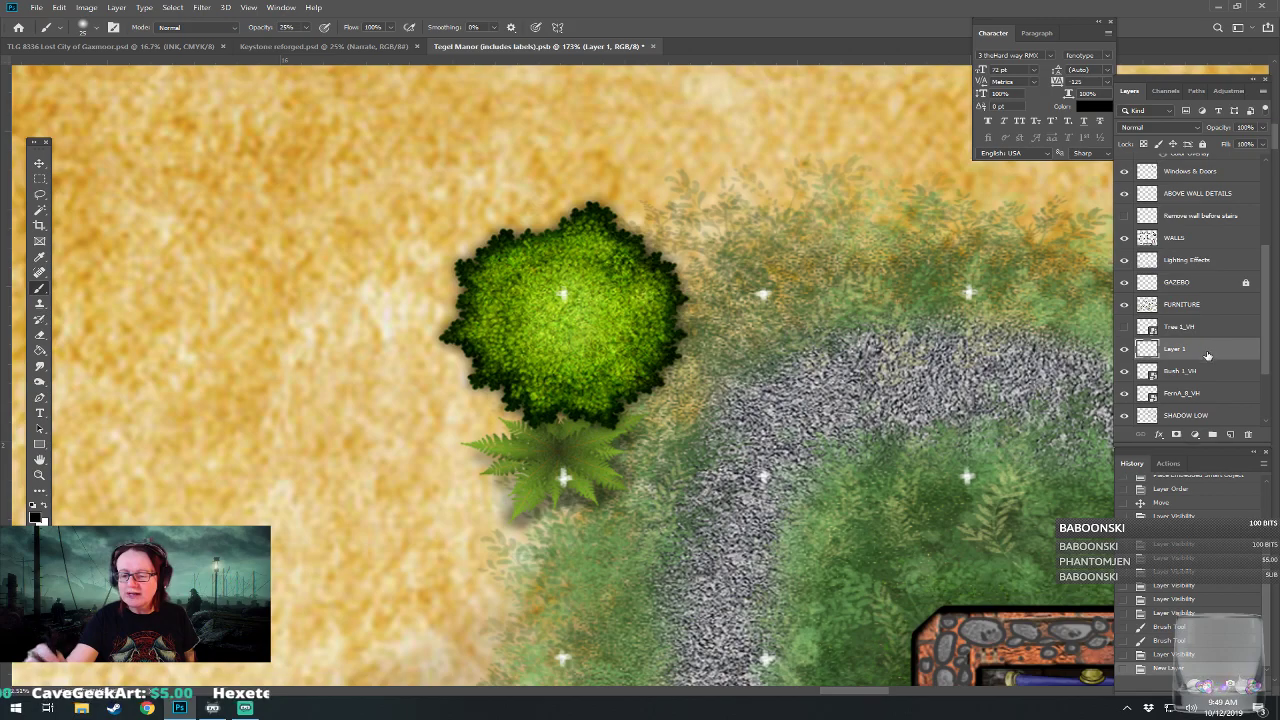
left_click_drag(1210, 370, 1210, 383)
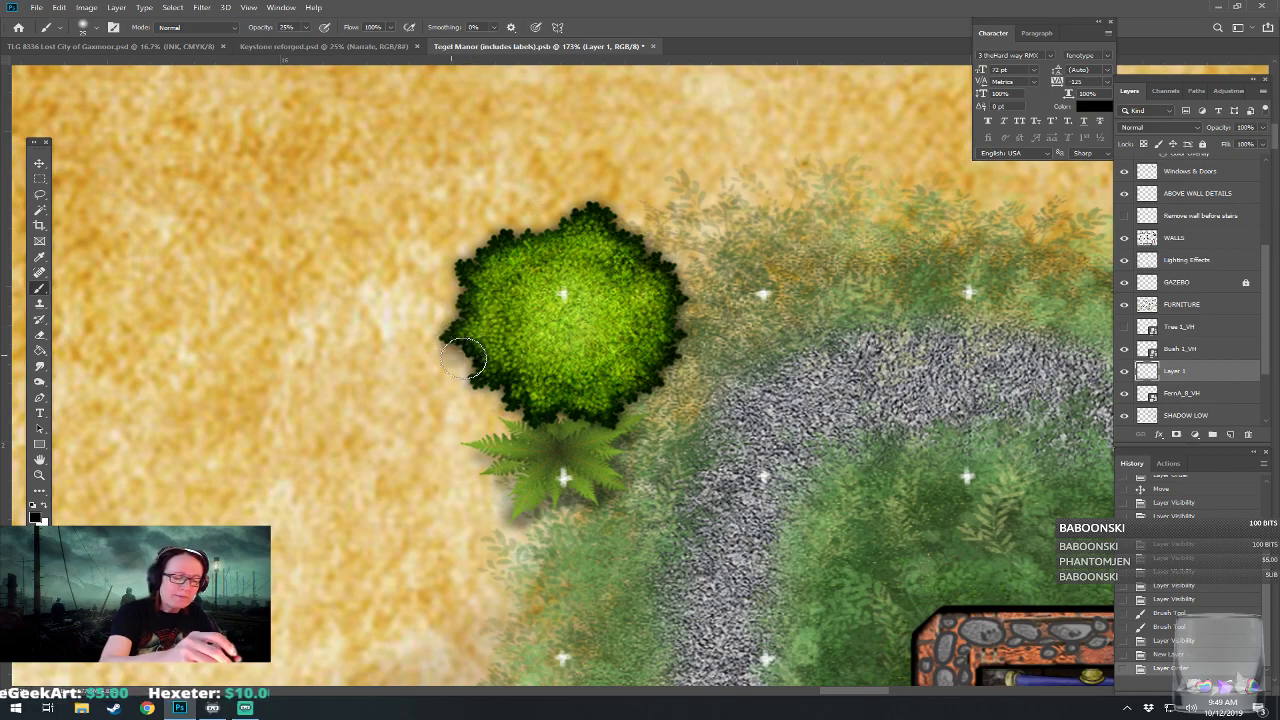
mouse_move(484, 398)
left_mouse_down()
mouse_move(525, 420)
mouse_move(587, 423)
mouse_move(679, 362)
mouse_move(690, 318)
mouse_move(660, 262)
mouse_move(603, 228)
left_mouse_up()
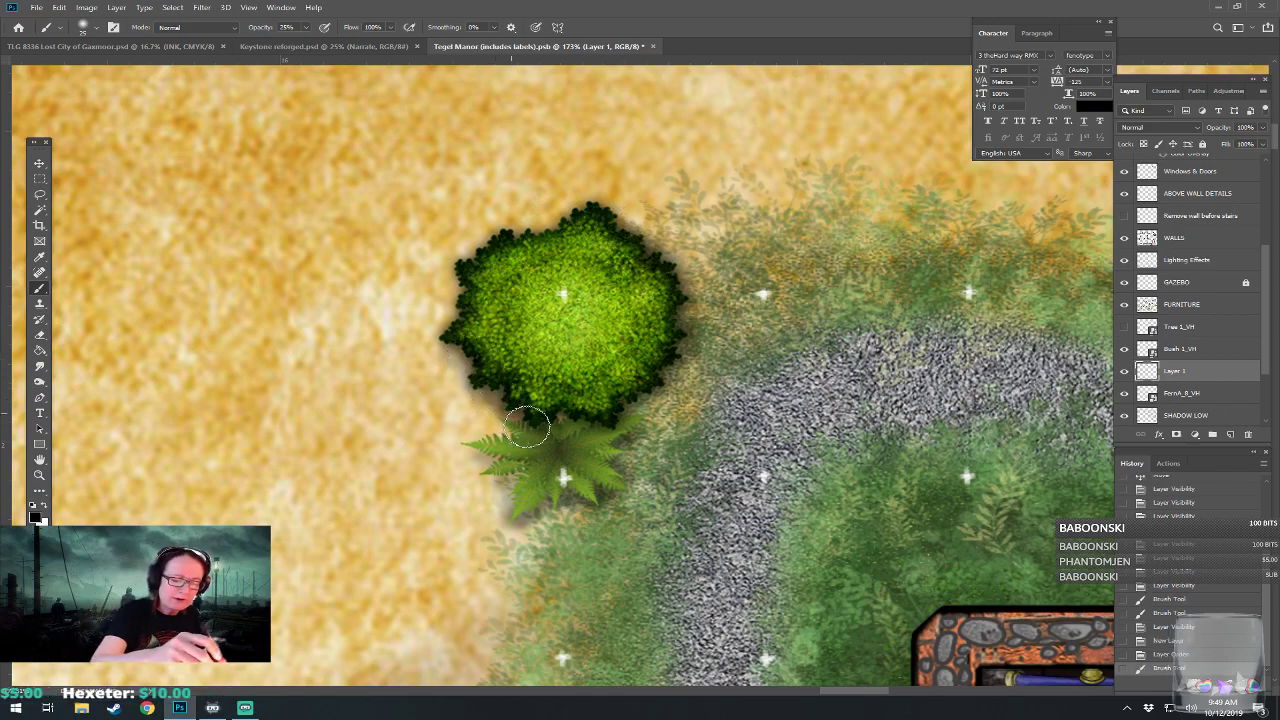
mouse_move(600, 427)
left_mouse_down()
mouse_move(655, 386)
mouse_move(682, 330)
mouse_move(656, 262)
mouse_move(633, 256)
left_mouse_up()
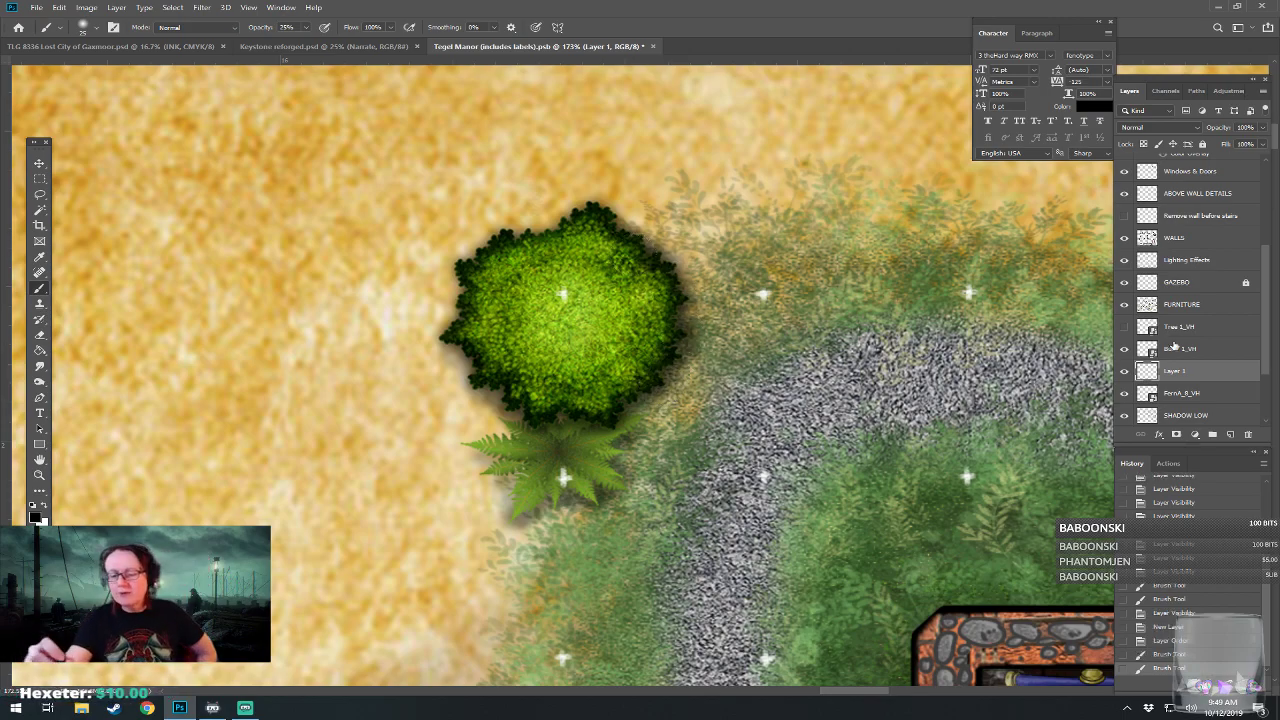
Show the Tree 1_VH layer and add a new layer directly beneath it for the tree's shadow.
left_click(1125, 326)
left_click(1197, 331)
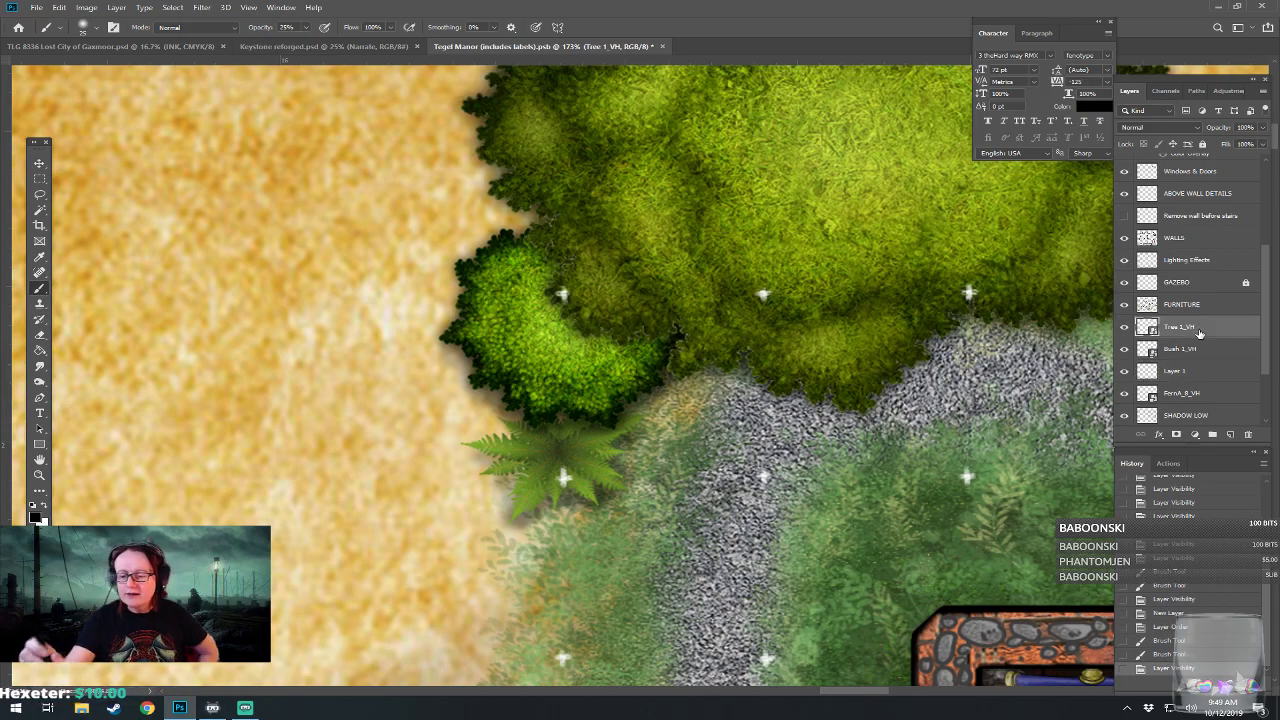
left_click(1231, 436)
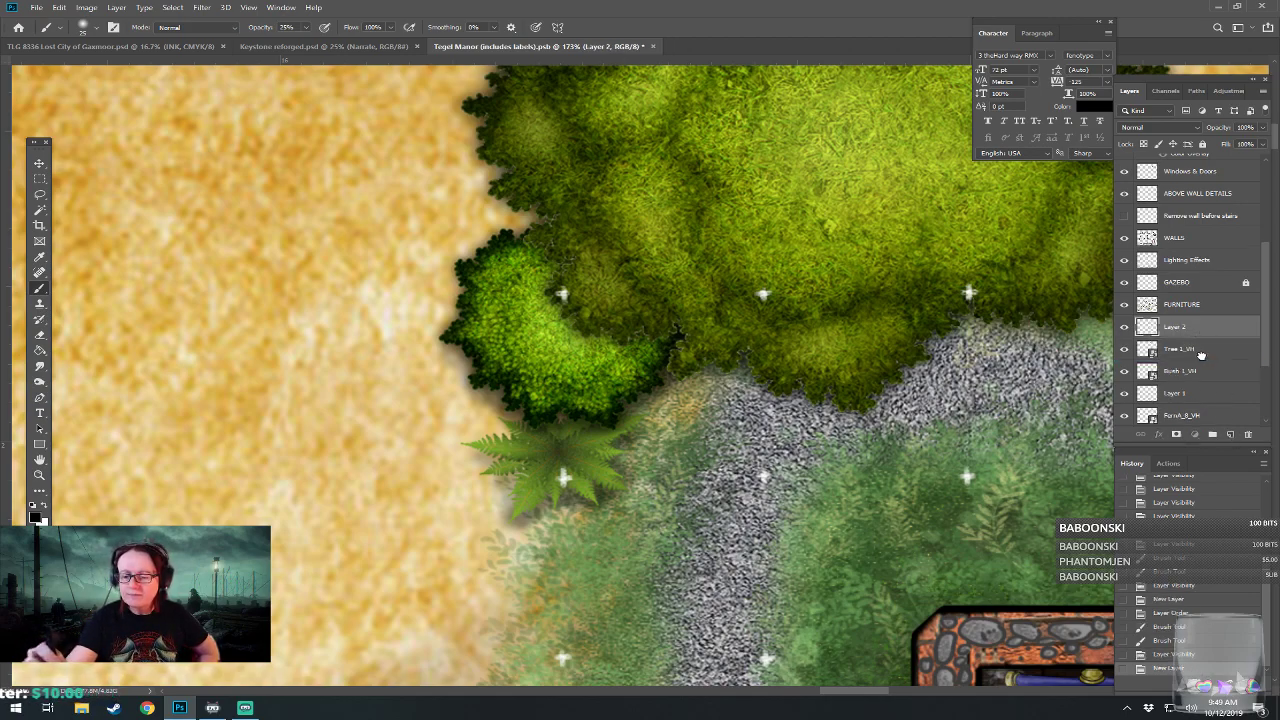
key("ctrl+bracketleft")
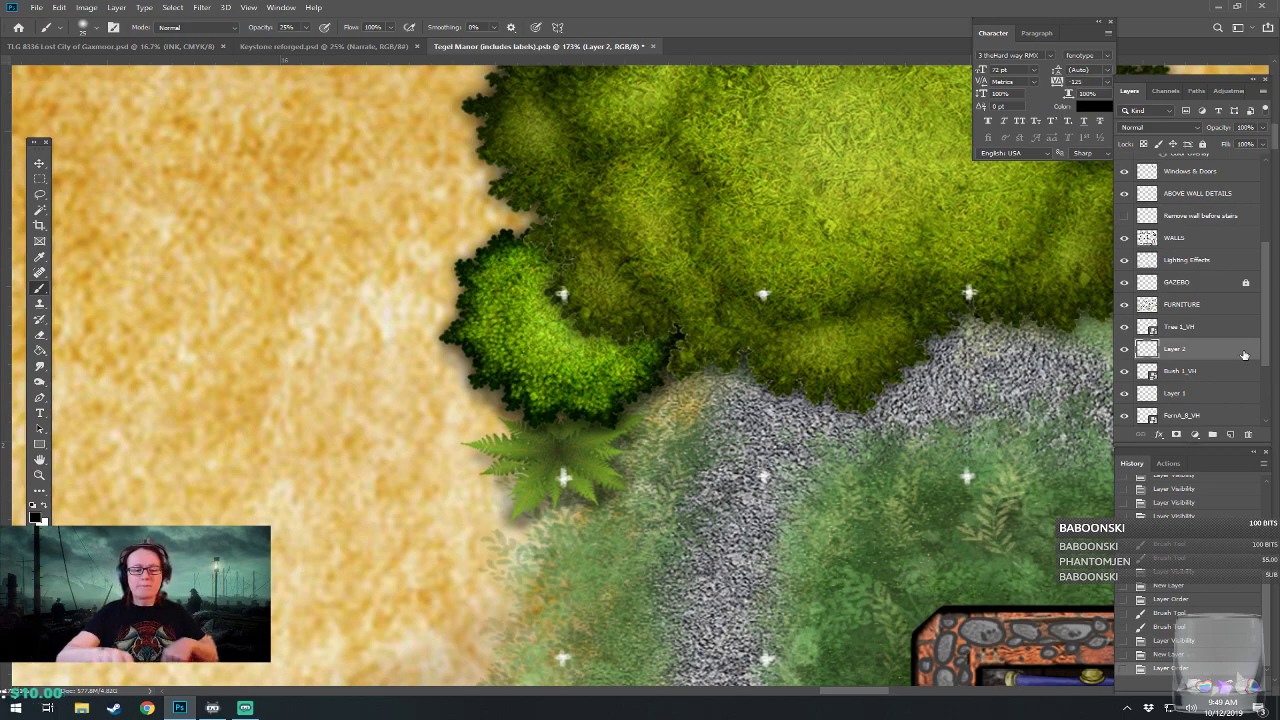
Paint a soft shadow around the large tree's outer edge on the new layer, using a larger brush.
left_click_drag(880, 300, 622, 426)
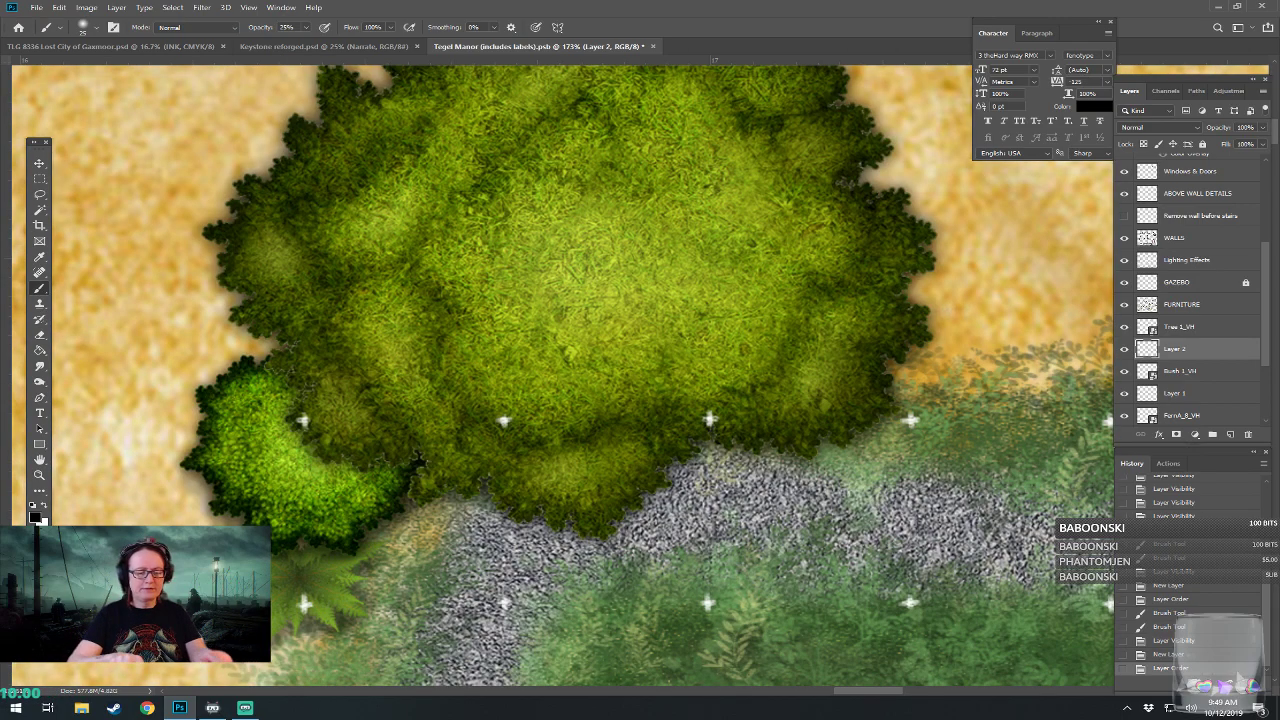
left_click_drag(560, 370, 614, 400)
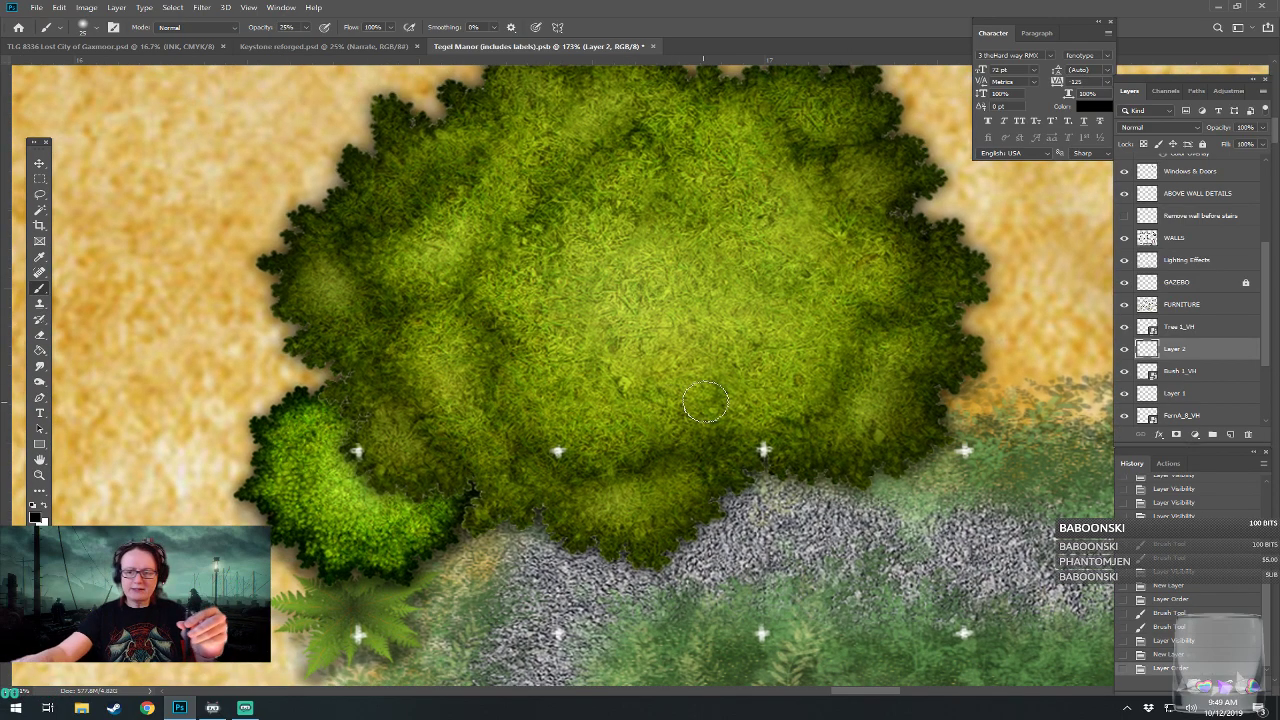
scroll(716, 391, "down", 5, "alt")
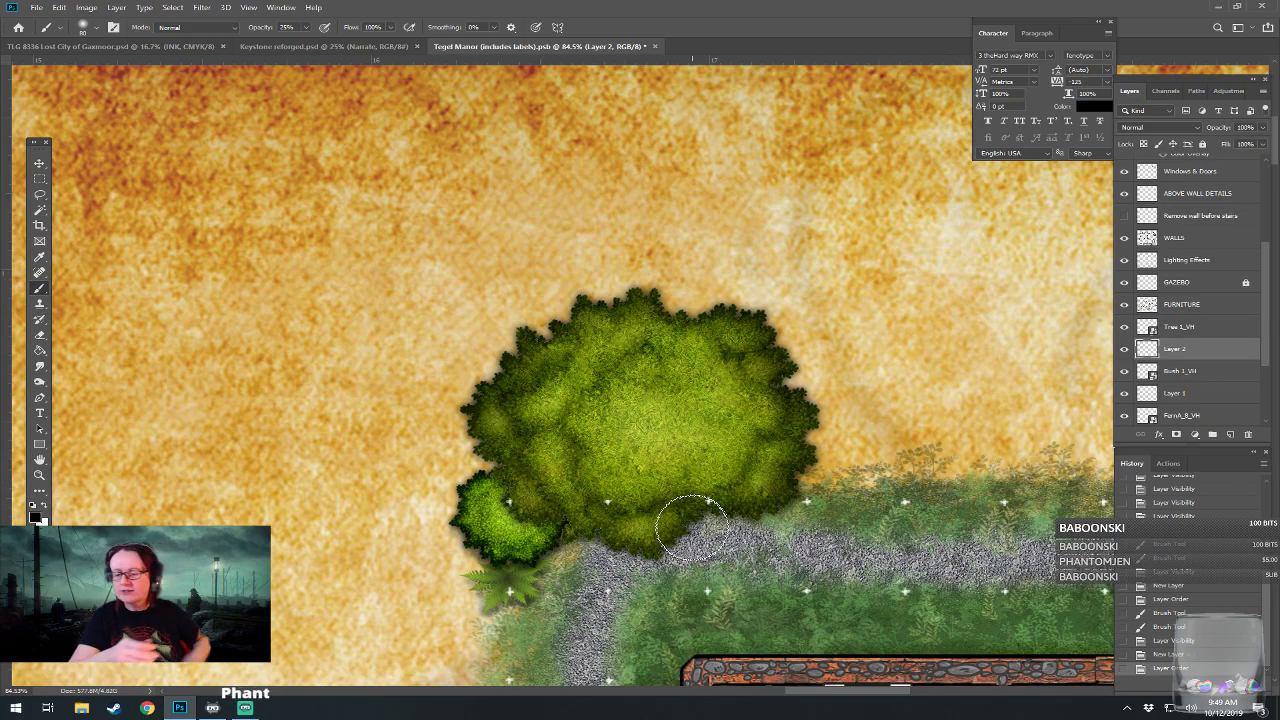
mouse_move(492, 446)
left_mouse_down()
mouse_move(509, 501)
mouse_move(542, 535)
mouse_move(632, 562)
mouse_move(779, 511)
mouse_move(812, 482)
mouse_move(814, 440)
mouse_move(786, 346)
mouse_move(758, 327)
mouse_move(660, 320)
left_mouse_up()
mouse_move(500, 457)
left_mouse_down()
mouse_move(520, 534)
mouse_move(612, 562)
mouse_move(661, 560)
mouse_move(799, 474)
mouse_move(796, 412)
mouse_move(694, 433)
mouse_move(580, 536)
mouse_move(655, 536)
mouse_move(728, 488)
mouse_move(795, 480)
left_mouse_up()
Examine the shaded tree, bush and fern against the surrounding manor map at several zoom levels.
scroll(795, 480, "down", 3)
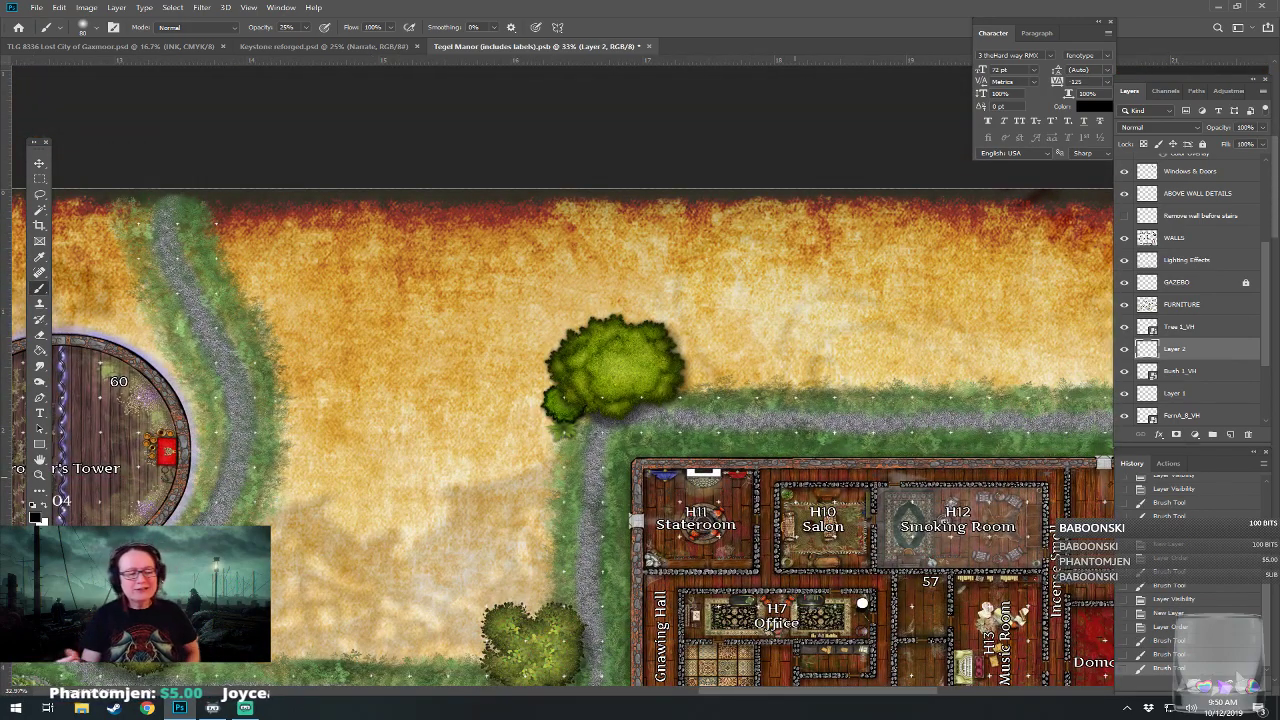
scroll(795, 479, "down", 2)
scroll(795, 479, "up", 3)
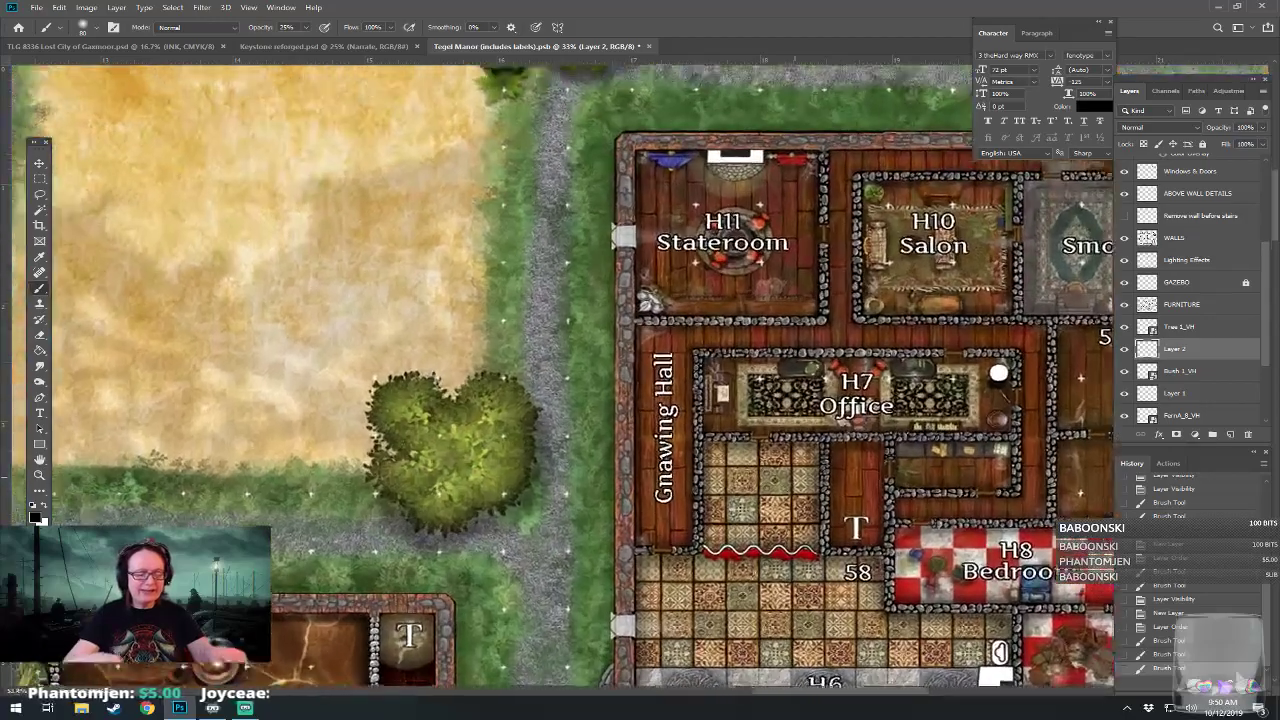
left_click_drag(618, 440, 563, 390)
scroll(790, 341, "up", 4)
left_click_drag(790, 341, 632, 493)
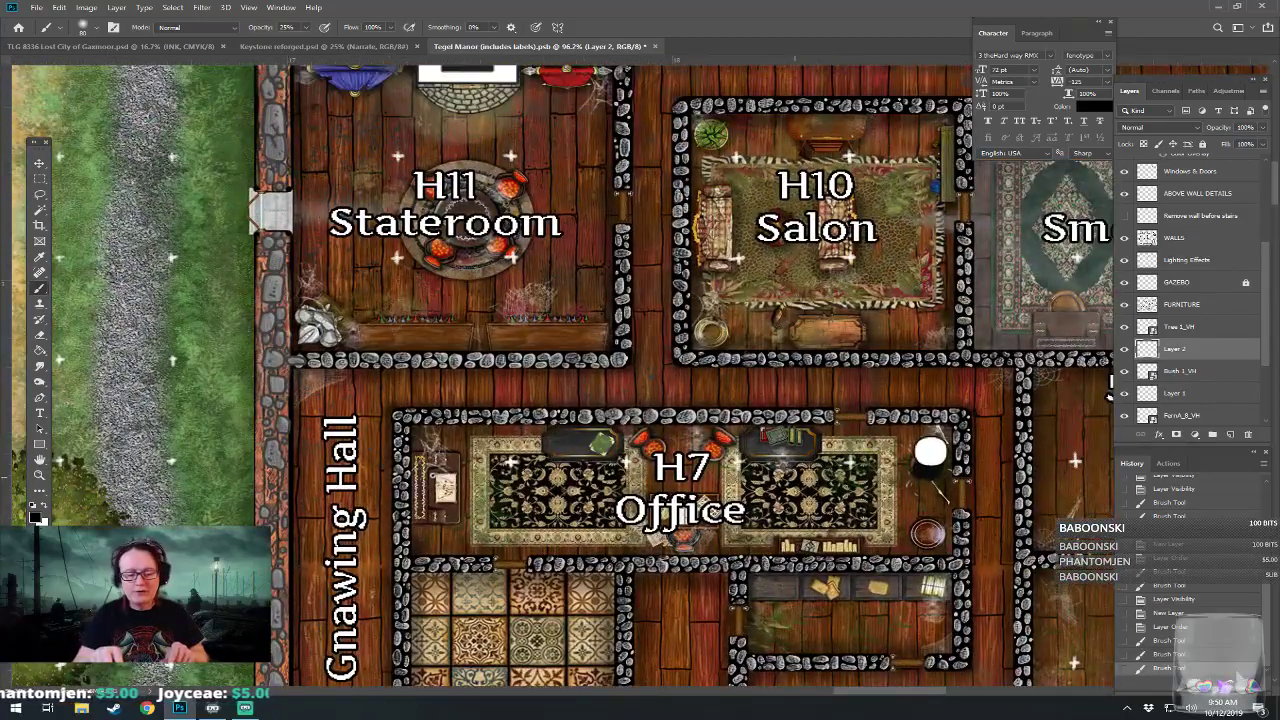
scroll(795, 479, "down", 5)
scroll(795, 479, "up", 4)
scroll(795, 479, "down", 2)
scroll(795, 479, "down", 3)
scroll(795, 479, "up", 3)
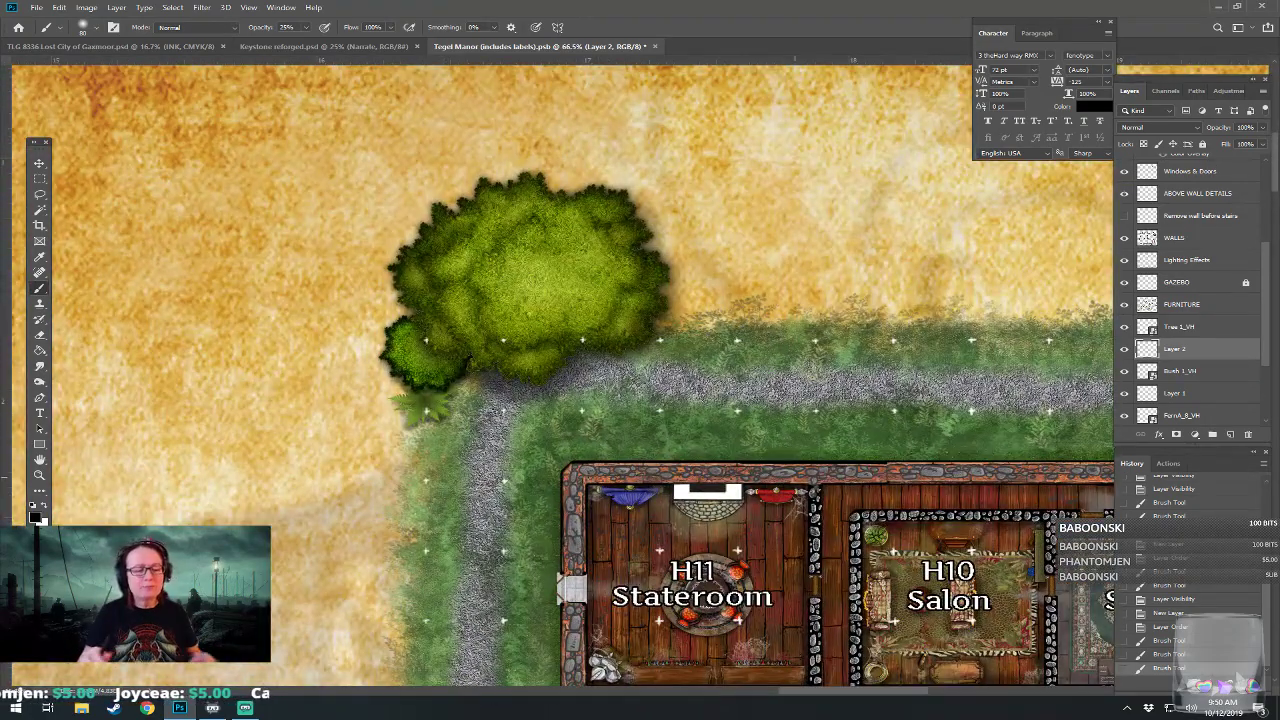
scroll(722, 512, "down", 2)
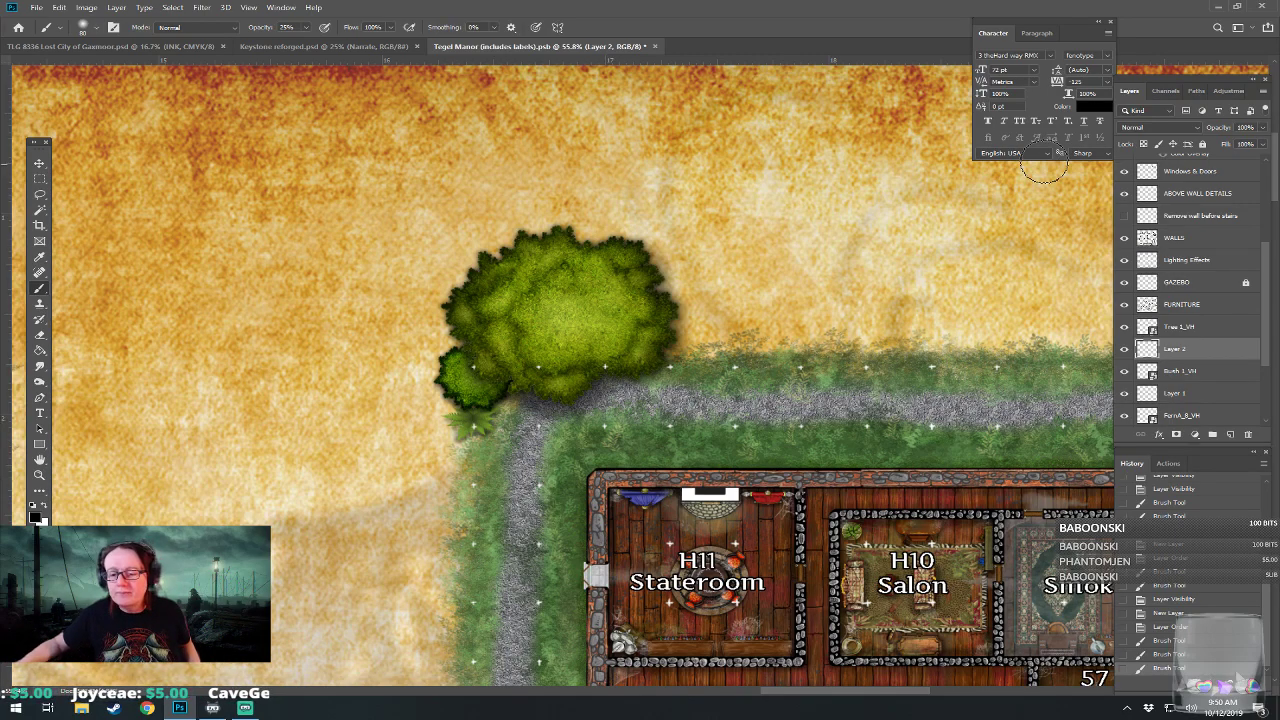
Merge the tree, bush and fern layers and the two new shadow layers into the FURNITURE layer.
left_click(1197, 308)
scroll(1195, 335, "down", 2)
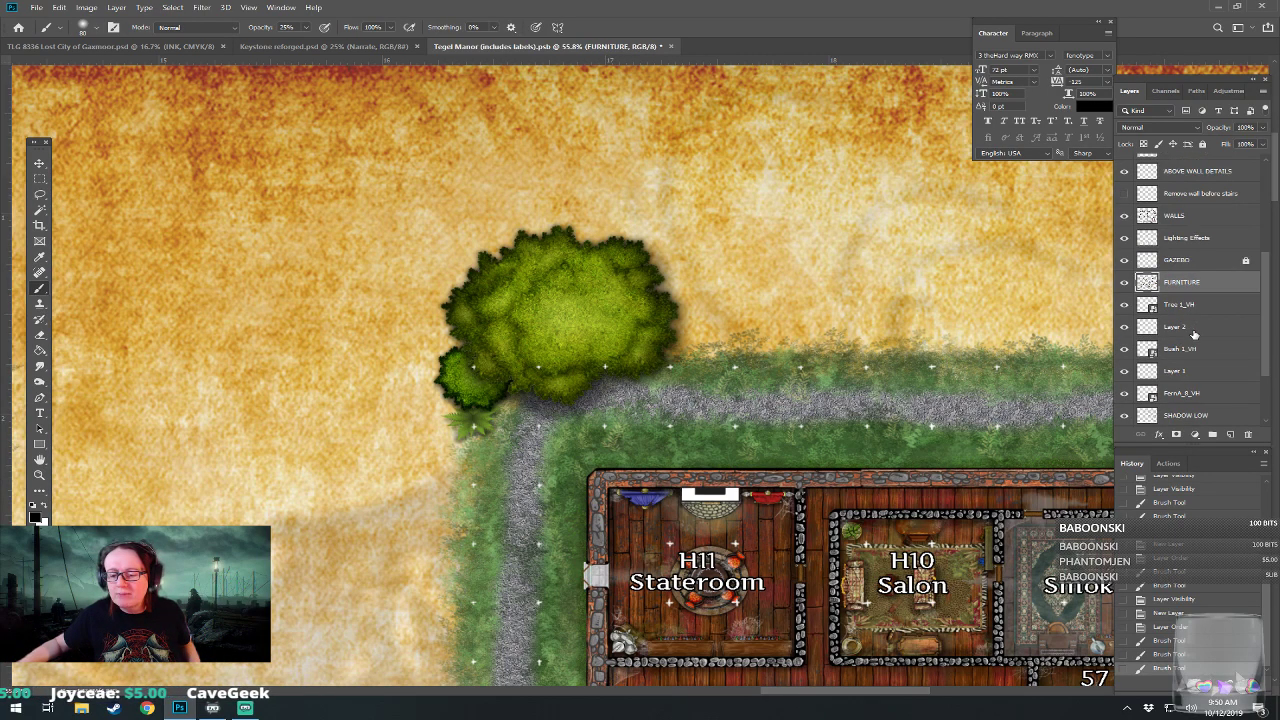
left_click(1205, 371, "shift")
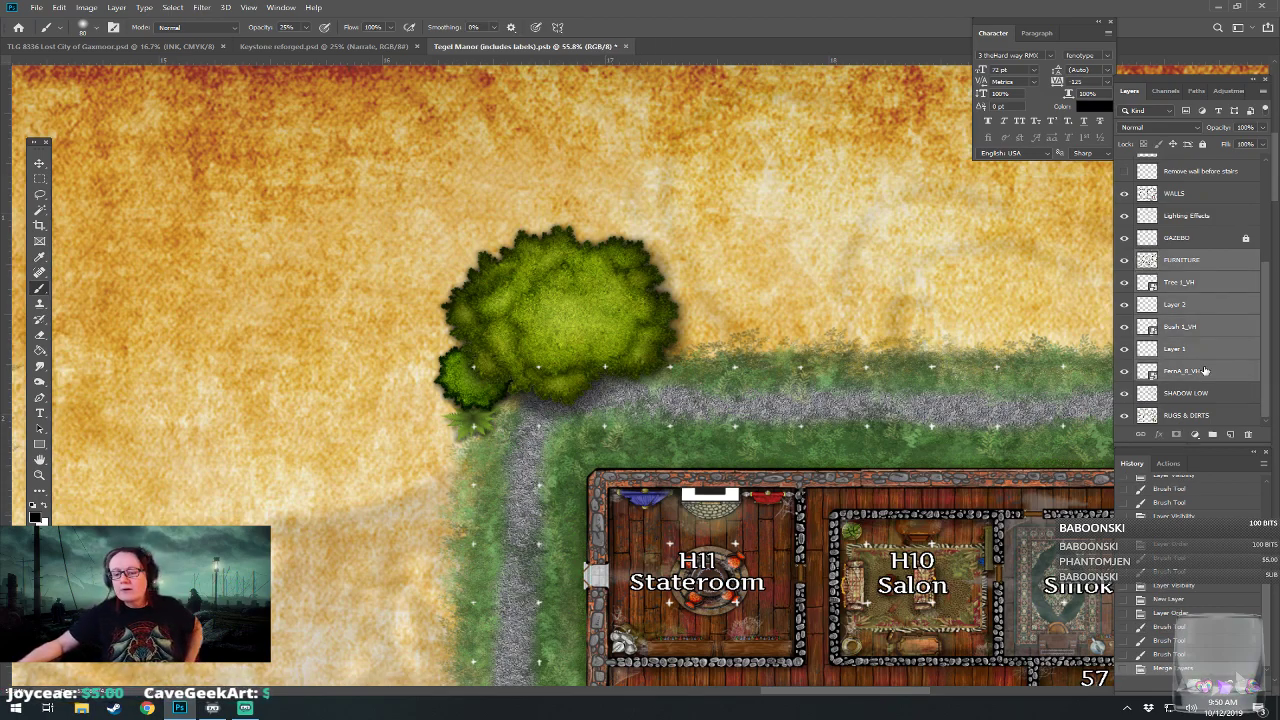
key("ctrl+e")
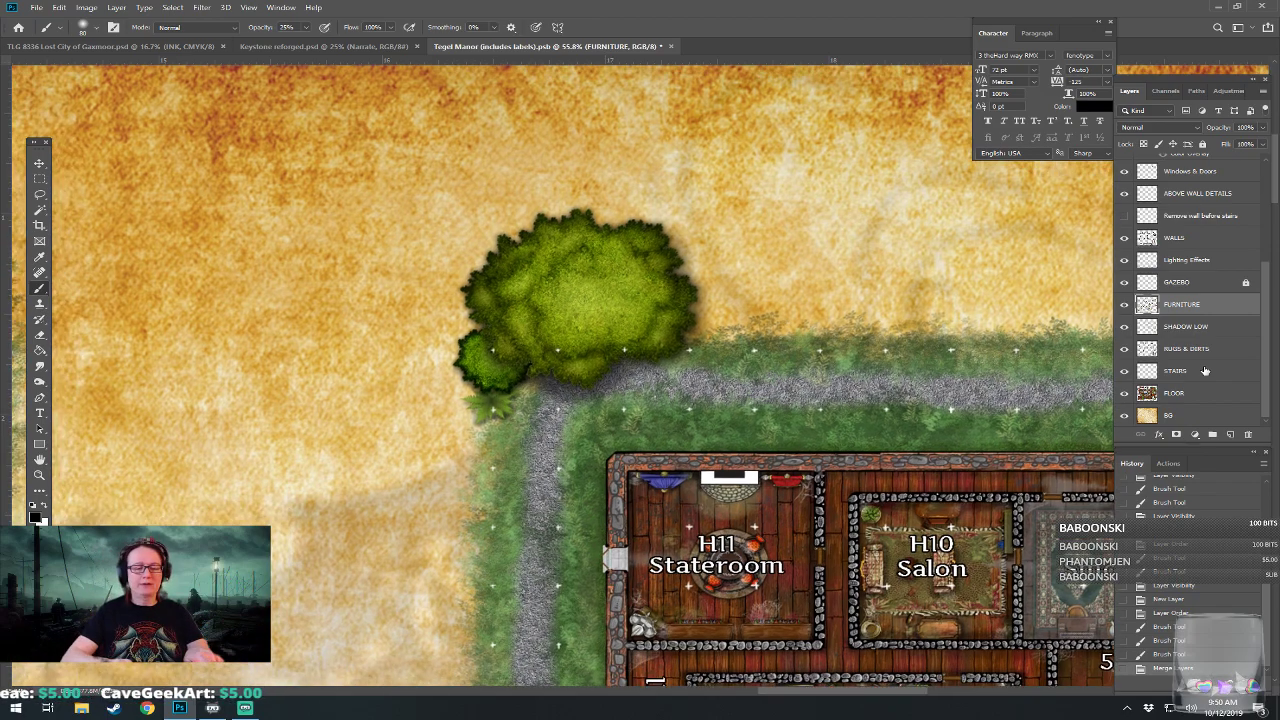
key("ctrl+minus")
key("ctrl+plus")
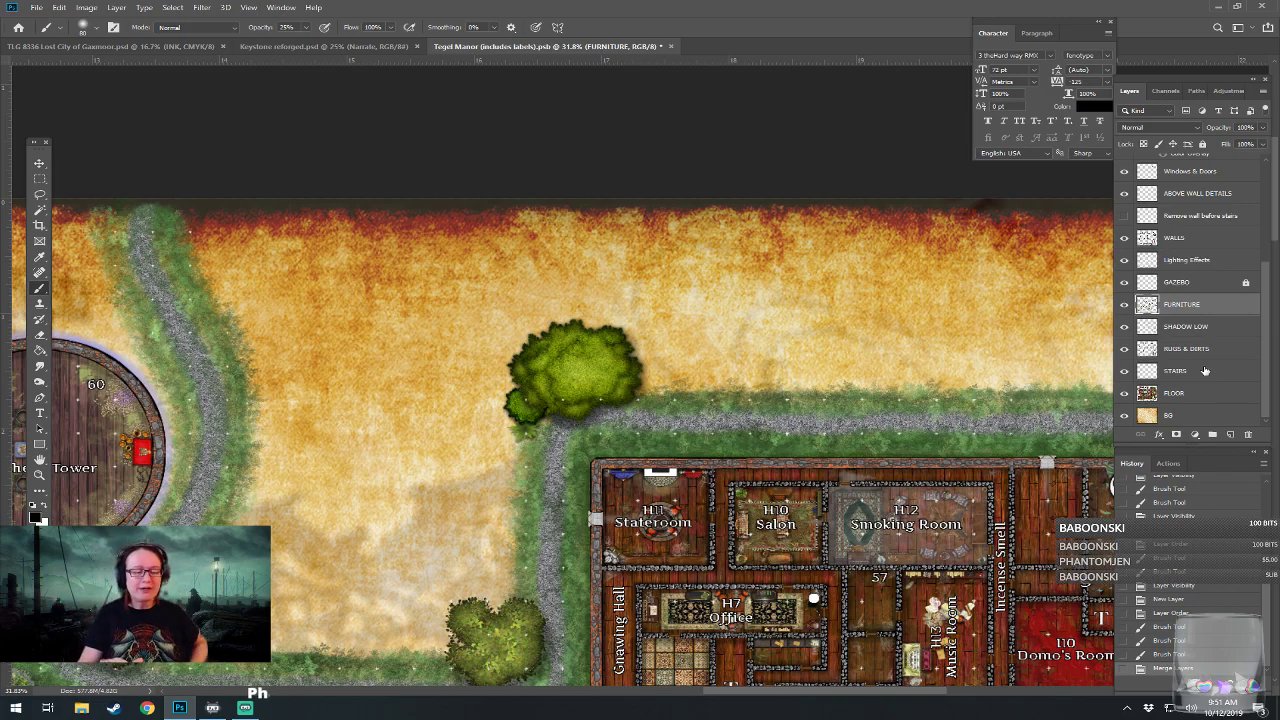
left_click_drag(850, 450, 860, 350)
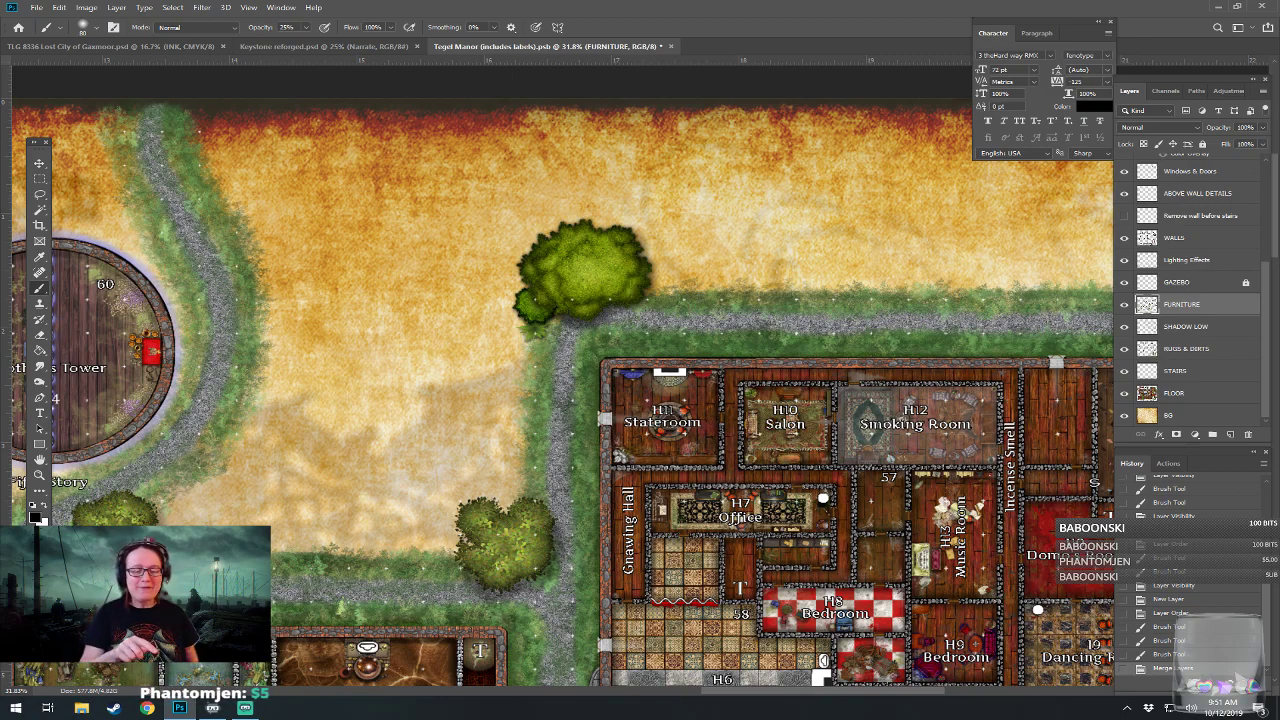
left_click_drag(947, 535, 811, 459)
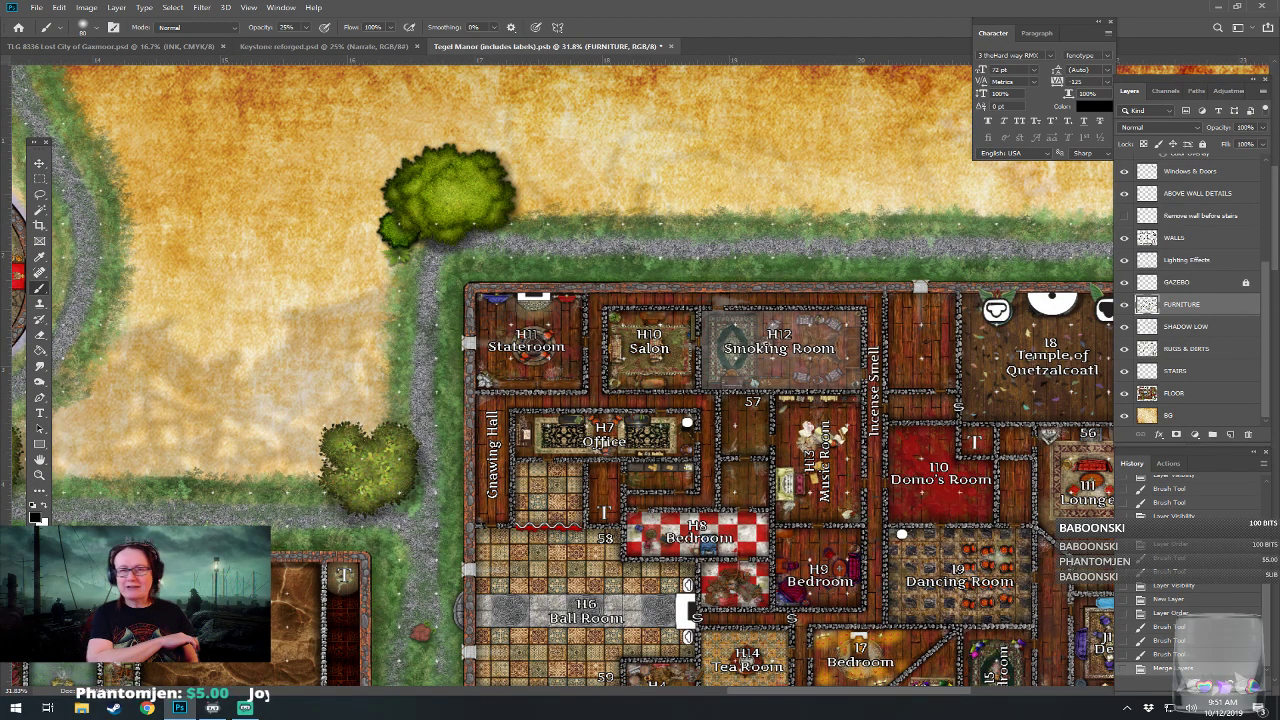
left_click_drag(839, 569, 761, 560)
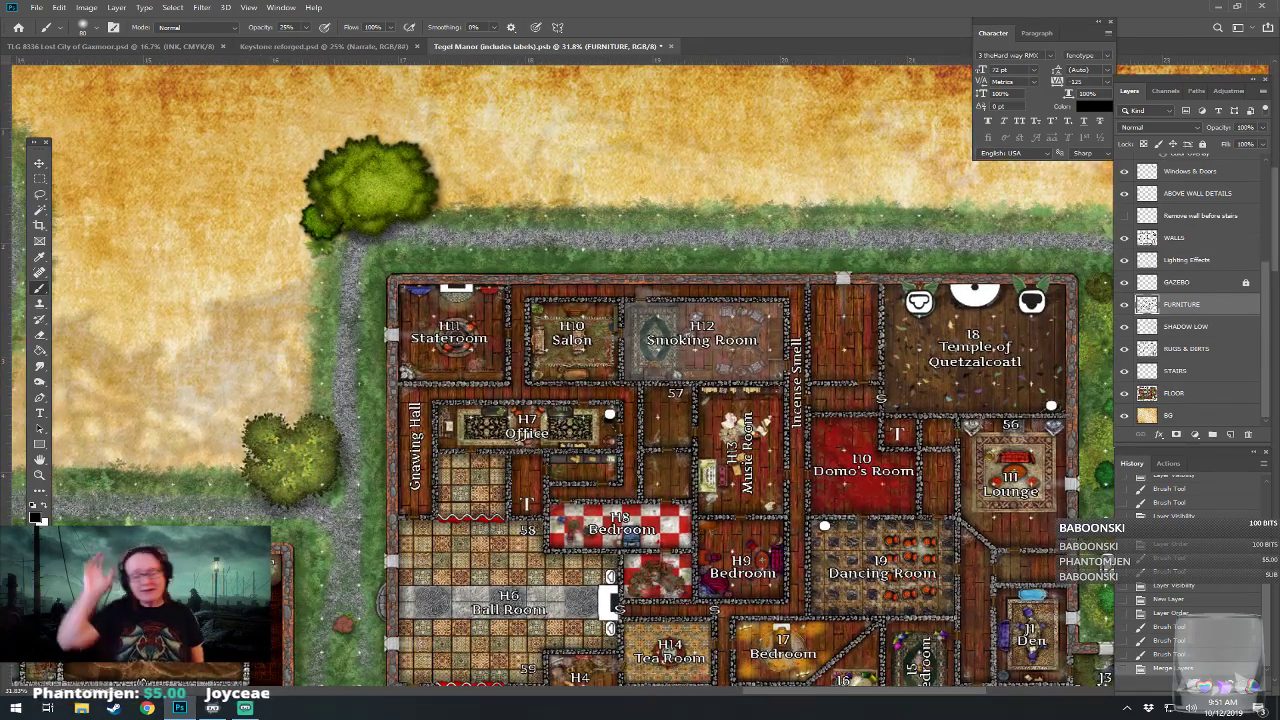